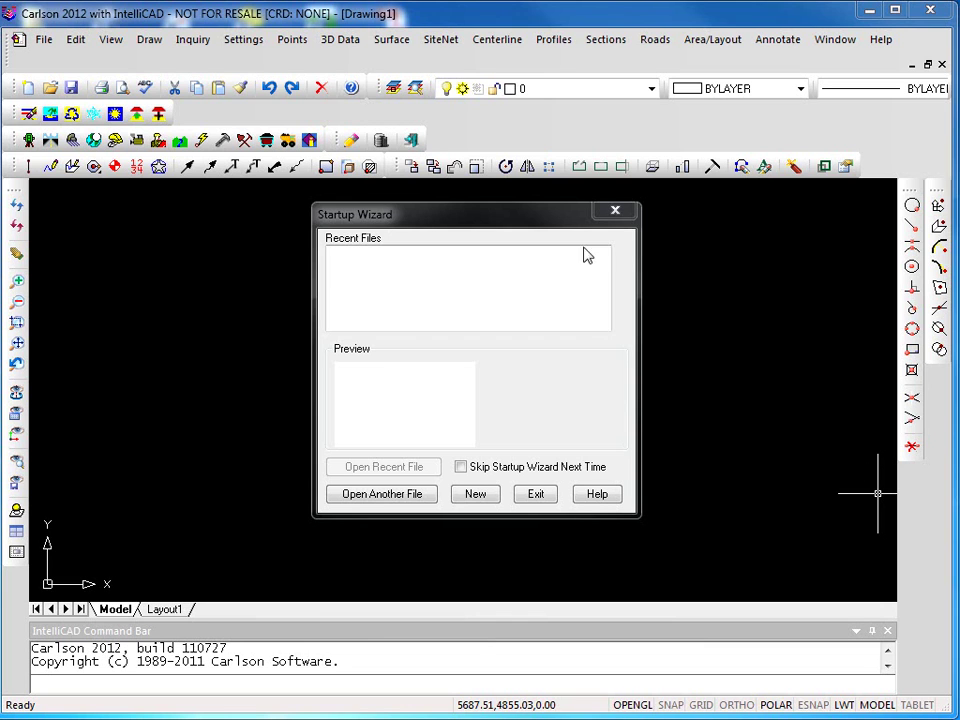
Bring the Startup Wizard into focus over the blank Drawing1.
{"action": "left_click", "coordinate": [502, 222]}
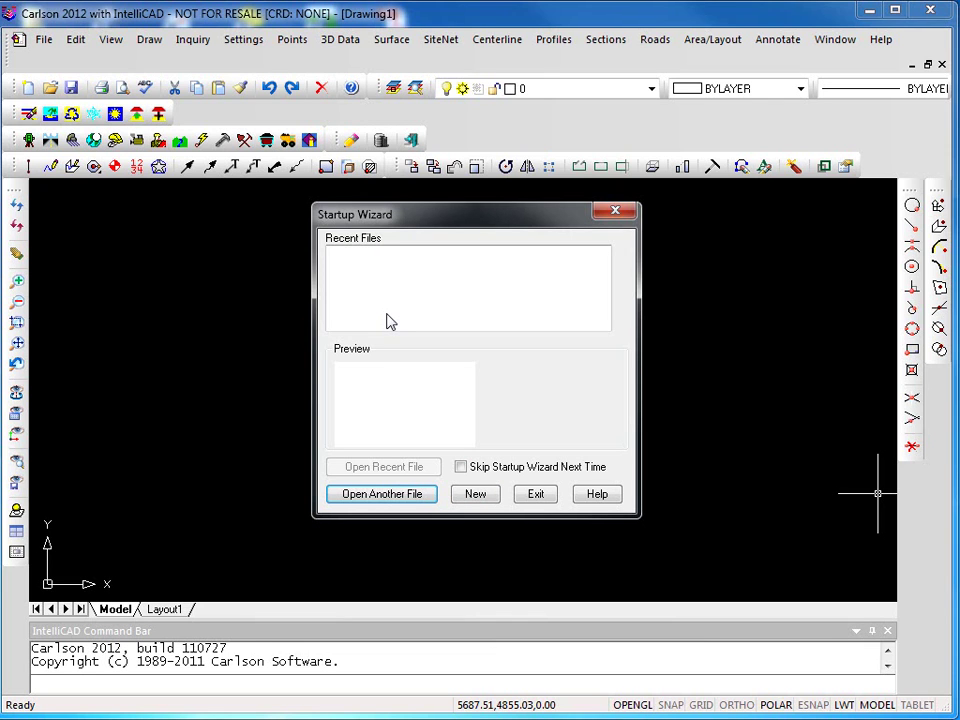
Start a new drawing and create a Startup folder in Carlson Projects.
{"action": "left_click", "coordinate": [475, 494]}
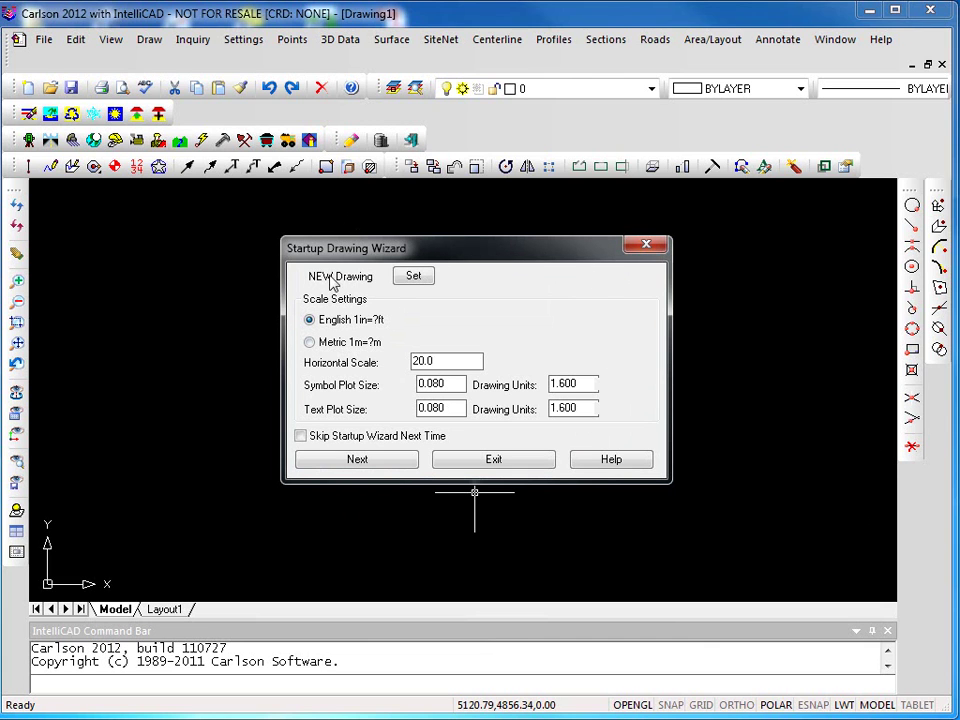
{"action": "left_click", "coordinate": [416, 278]}
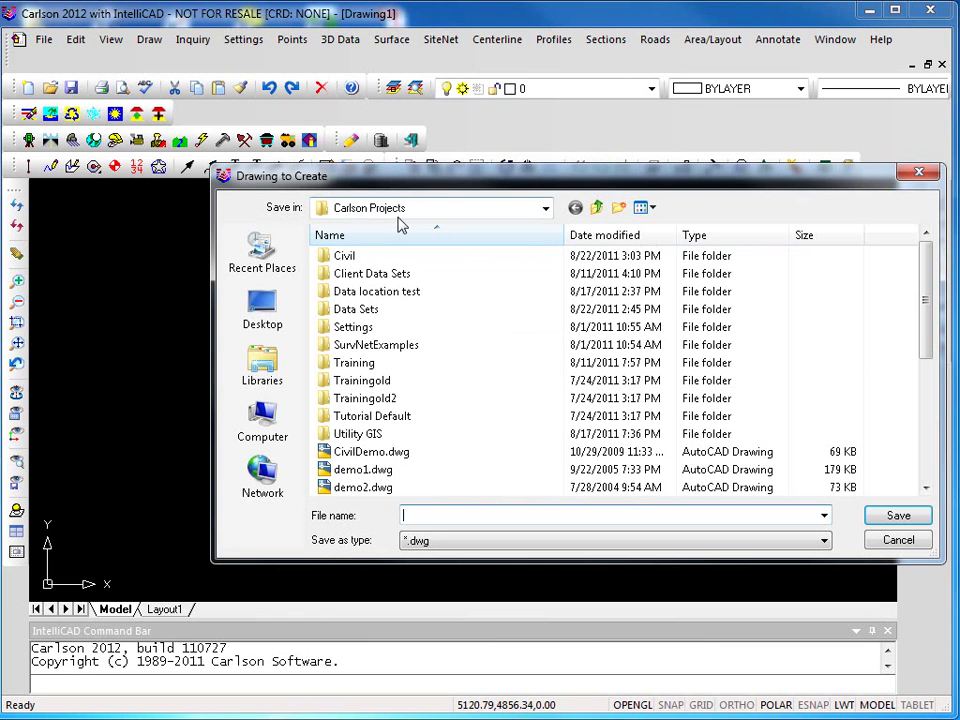
{"action": "left_click", "coordinate": [619, 209]}
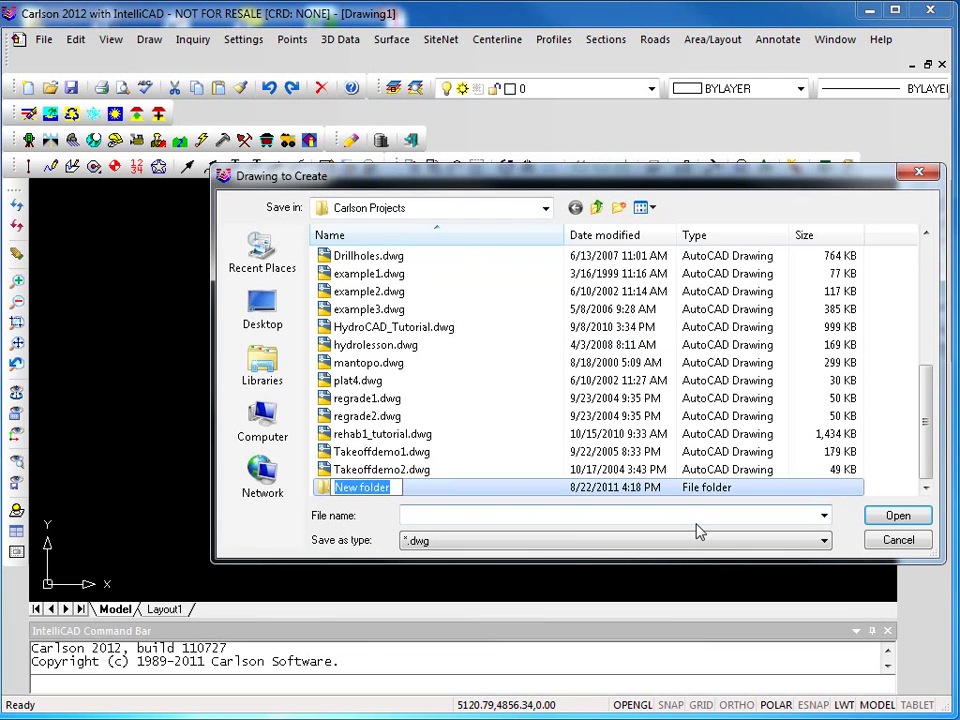
{"action": "type", "text": "Start"}
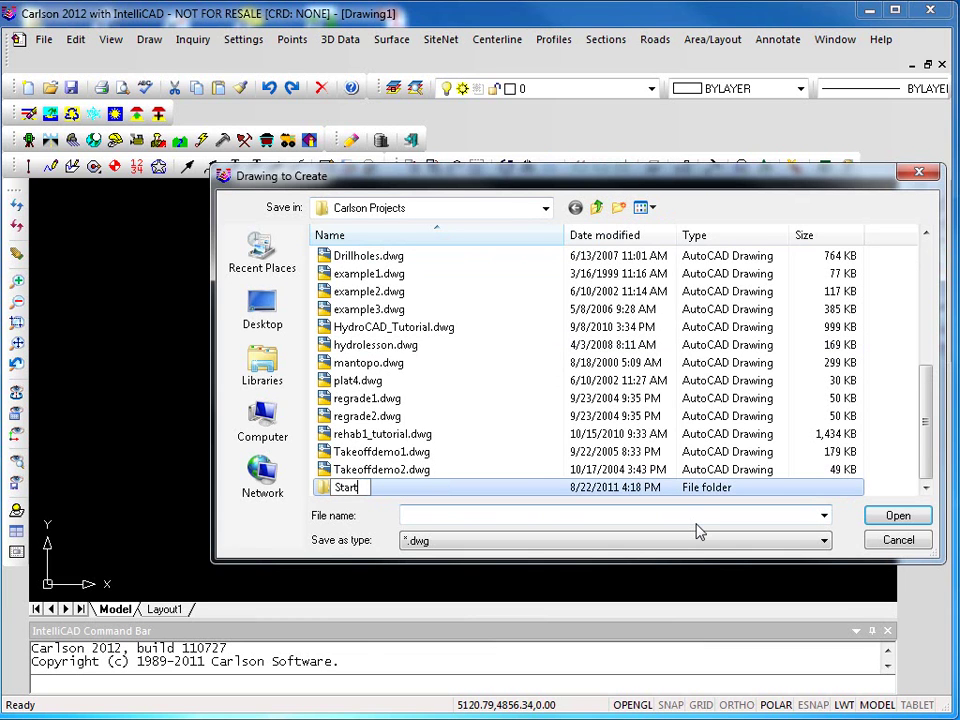
{"action": "type", "text": "up"}
{"action": "key", "text": "Return"}
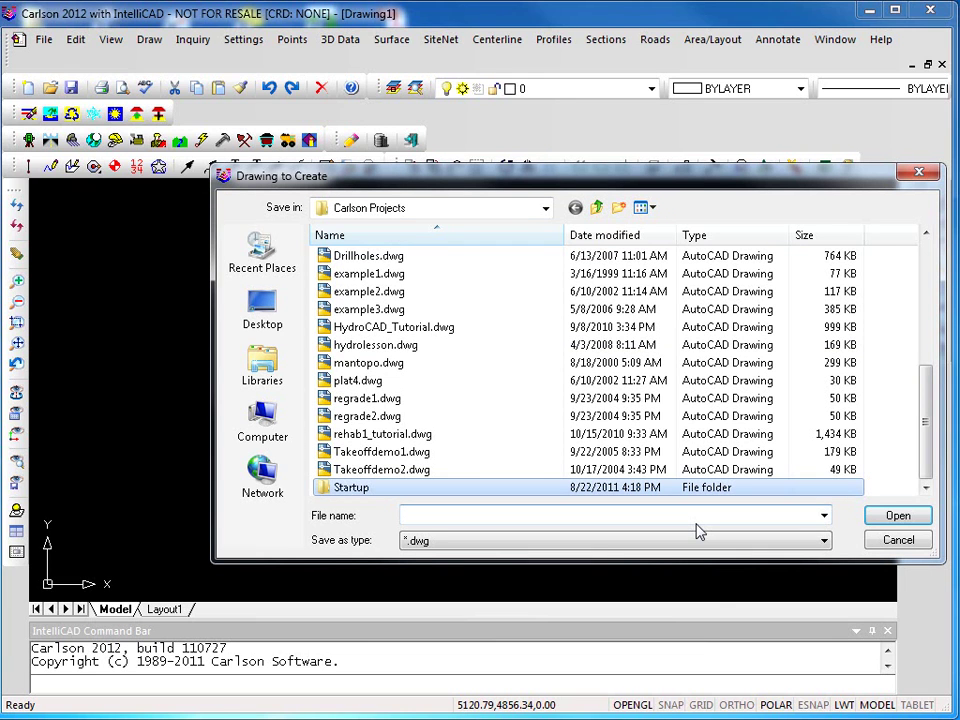
Save the new drawing as Startup.dwg inside the Startup folder.
{"action": "left_click", "coordinate": [900, 515]}
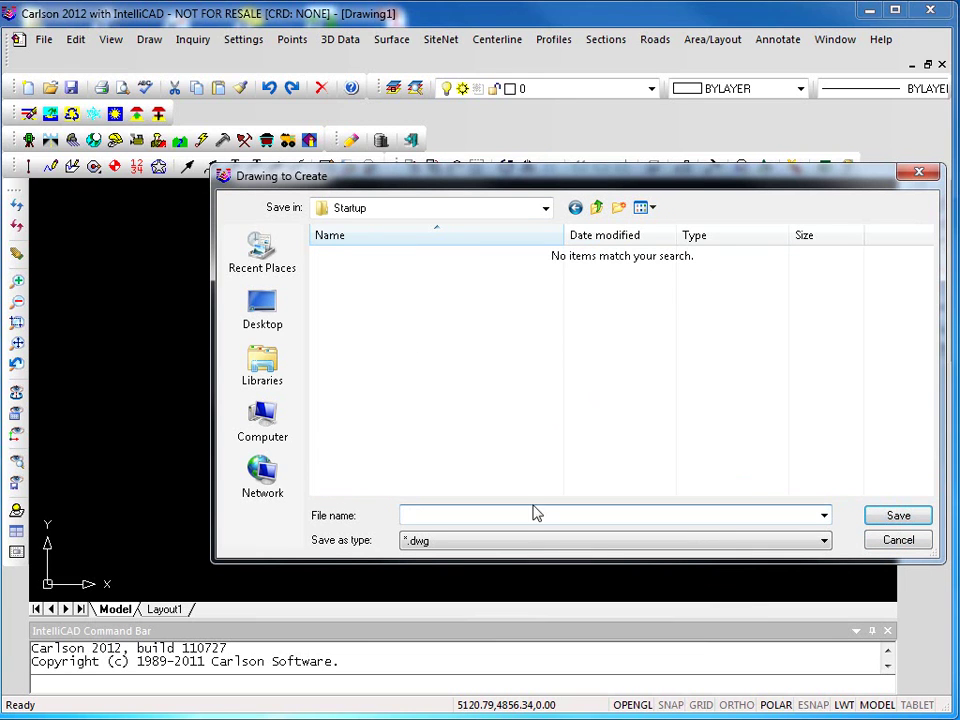
{"action": "left_click", "coordinate": [491, 519]}
{"action": "type", "text": "Startup"}
{"action": "key", "text": "Return"}
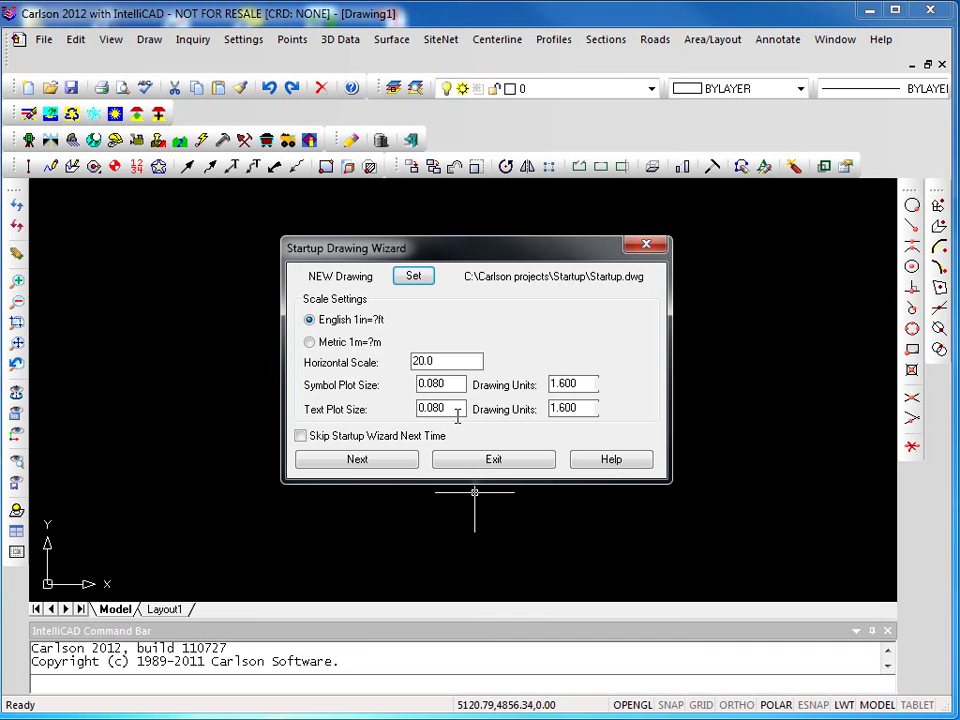
Keep a new Startup.crd coordinate file with no imported points and finish the wizard.
{"action": "left_click", "coordinate": [390, 461]}
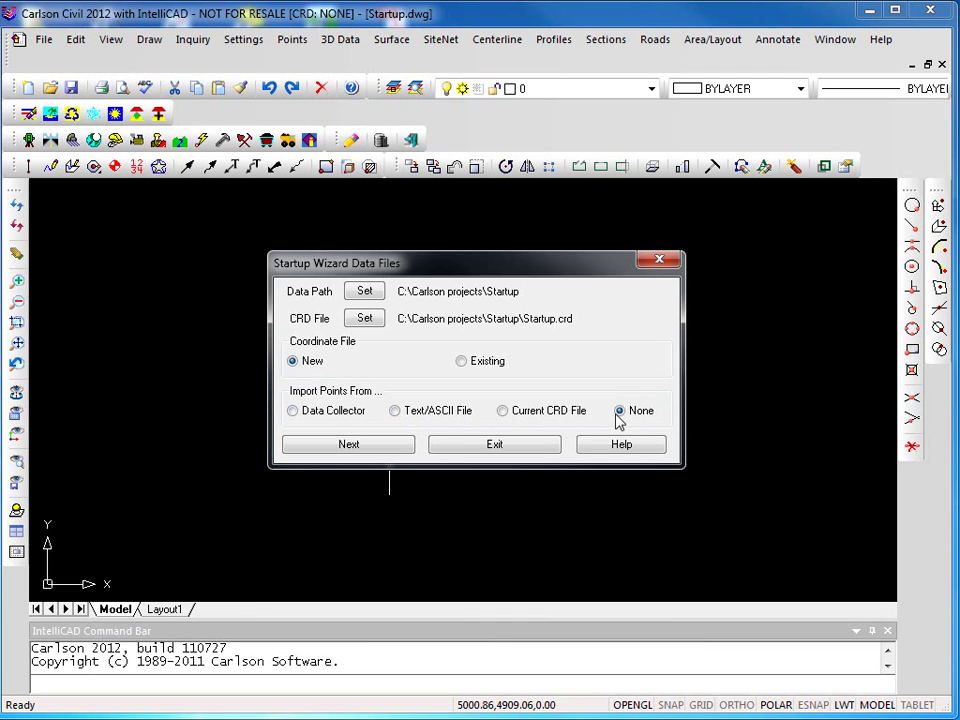
{"action": "left_click", "coordinate": [386, 446]}
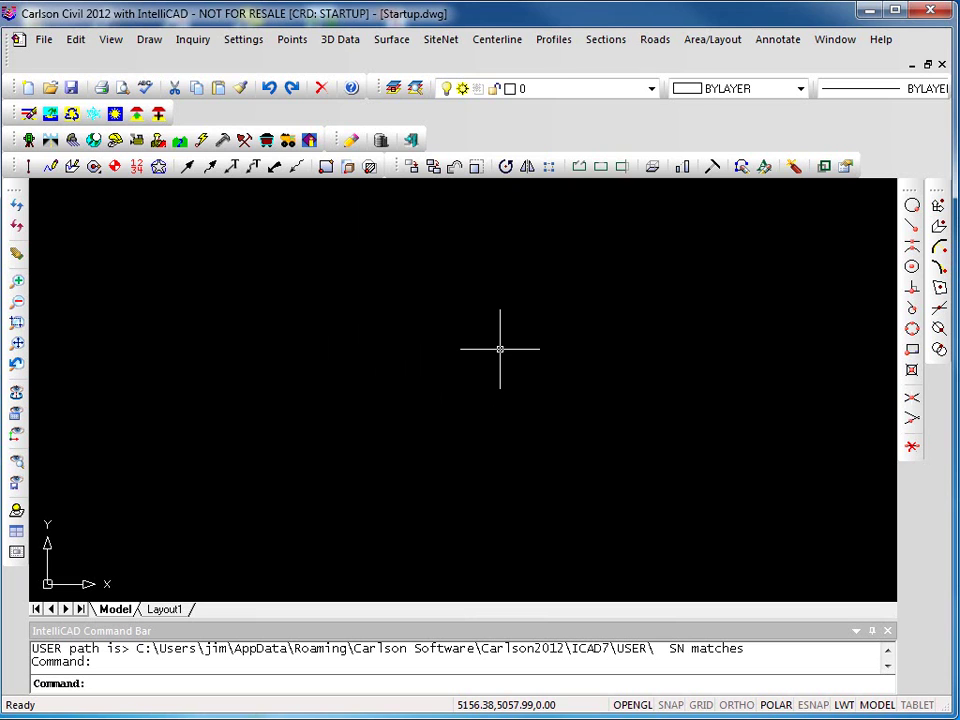
Open Drawing Setup from Settings > Carlson Configure.
{"action": "left_click", "coordinate": [244, 40]}
{"action": "left_click", "coordinate": [258, 104]}
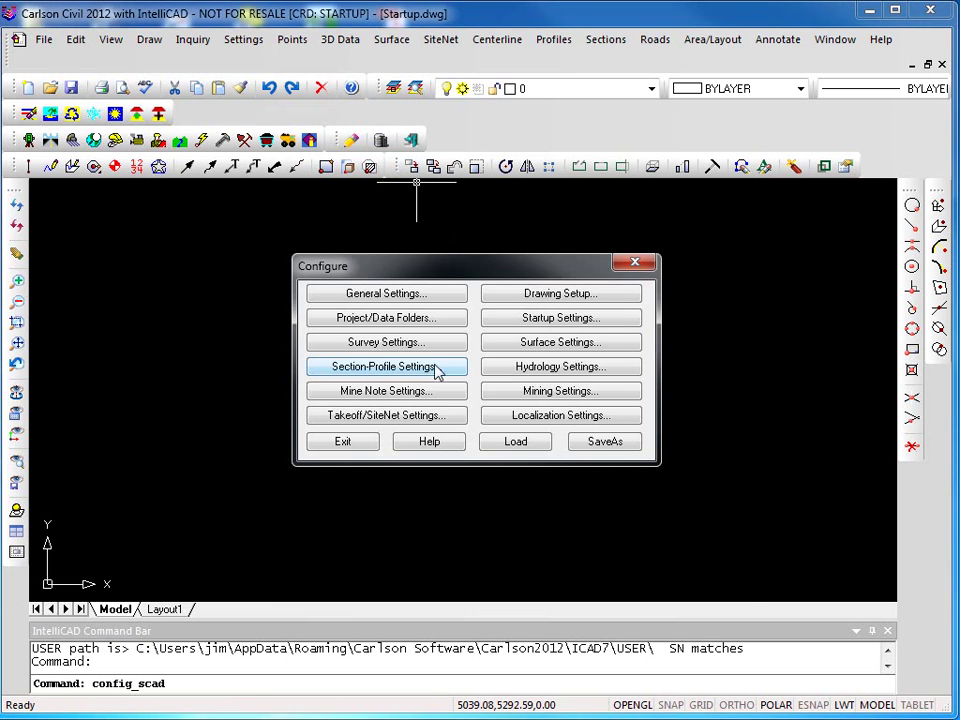
{"action": "left_click", "coordinate": [537, 294]}
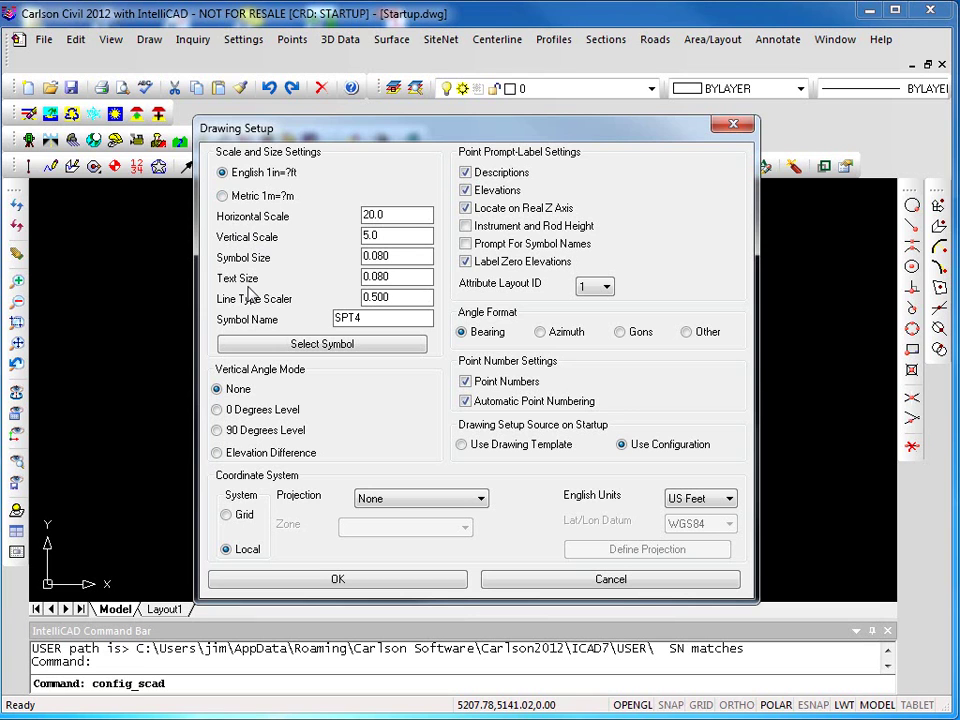
Set horizontal scale 50, vertical scale 10, symbol and text size .1, and apply.
{"action": "left_click_drag", "start_coordinate": [416, 214], "coordinate": [318, 230]}
{"action": "type", "text": "50"}
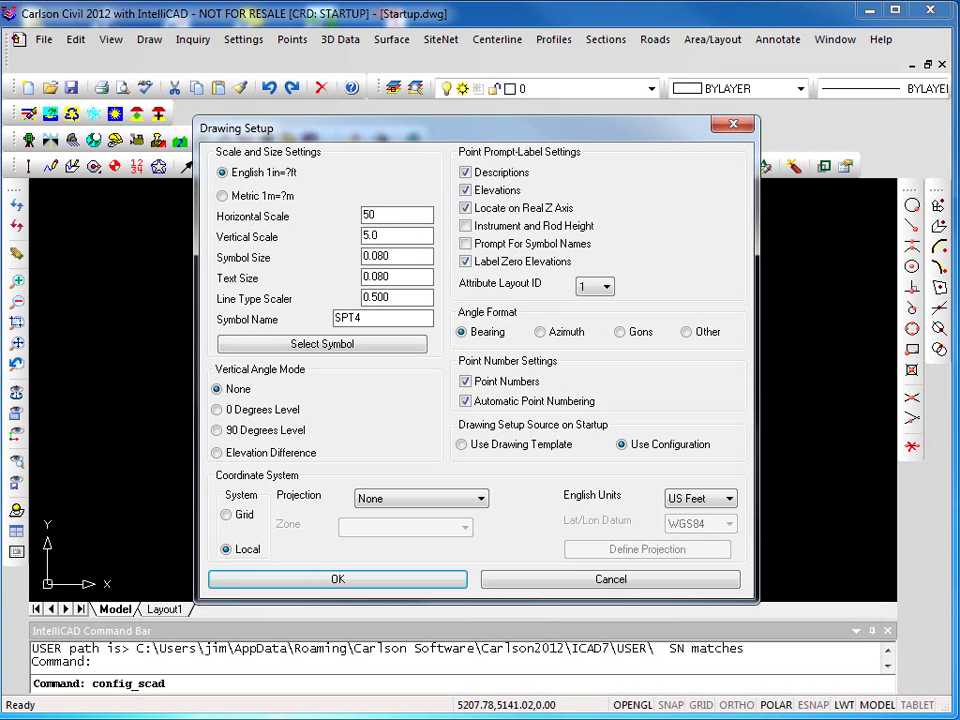
{"action": "left_click_drag", "start_coordinate": [396, 240], "coordinate": [349, 240]}
{"action": "type", "text": "10"}
{"action": "left_click_drag", "start_coordinate": [413, 257], "coordinate": [336, 259]}
{"action": "type", "text": ".1"}
{"action": "key", "text": "Tab"}
{"action": "type", "text": ".1"}
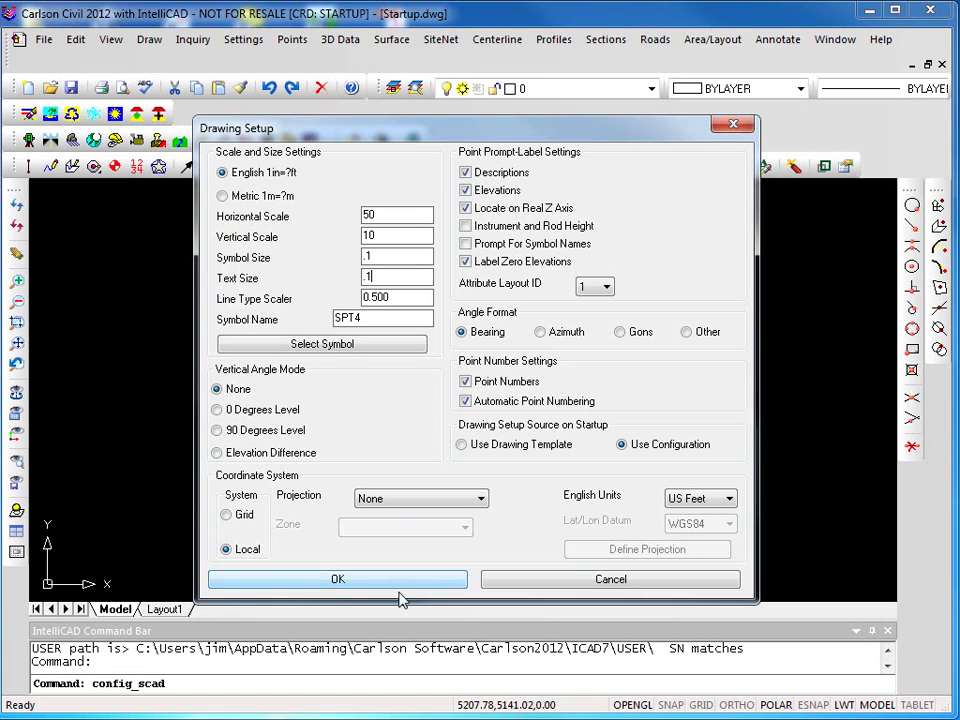
{"action": "left_click", "coordinate": [400, 582]}
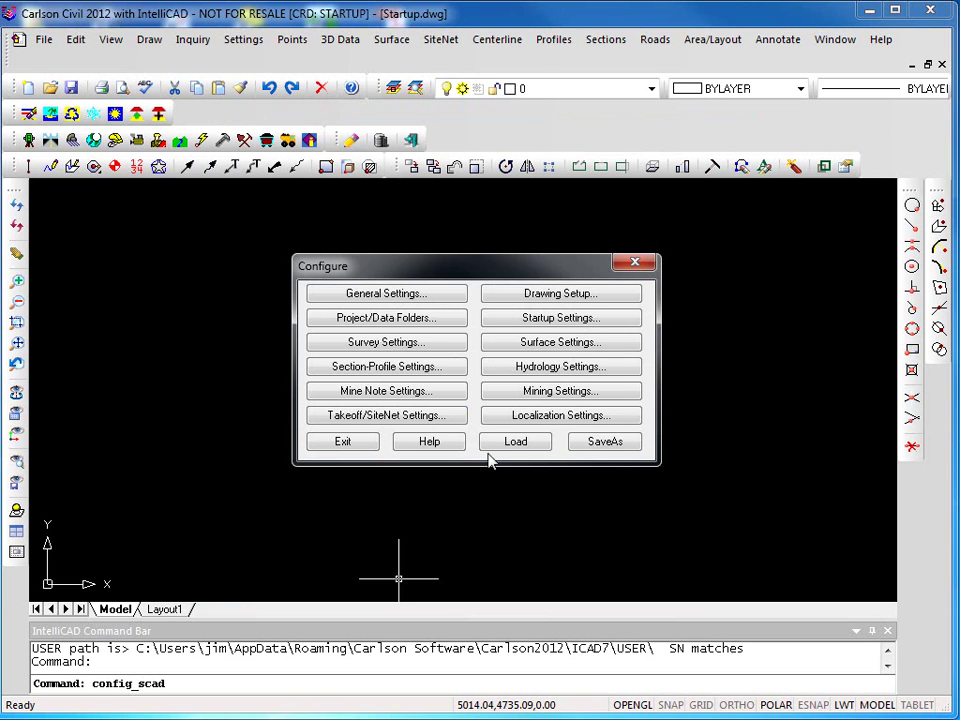
Choose Project Folder storage, review the project sub-folders, and bring up Data Type Sub-Folders.
{"action": "left_click", "coordinate": [405, 320]}
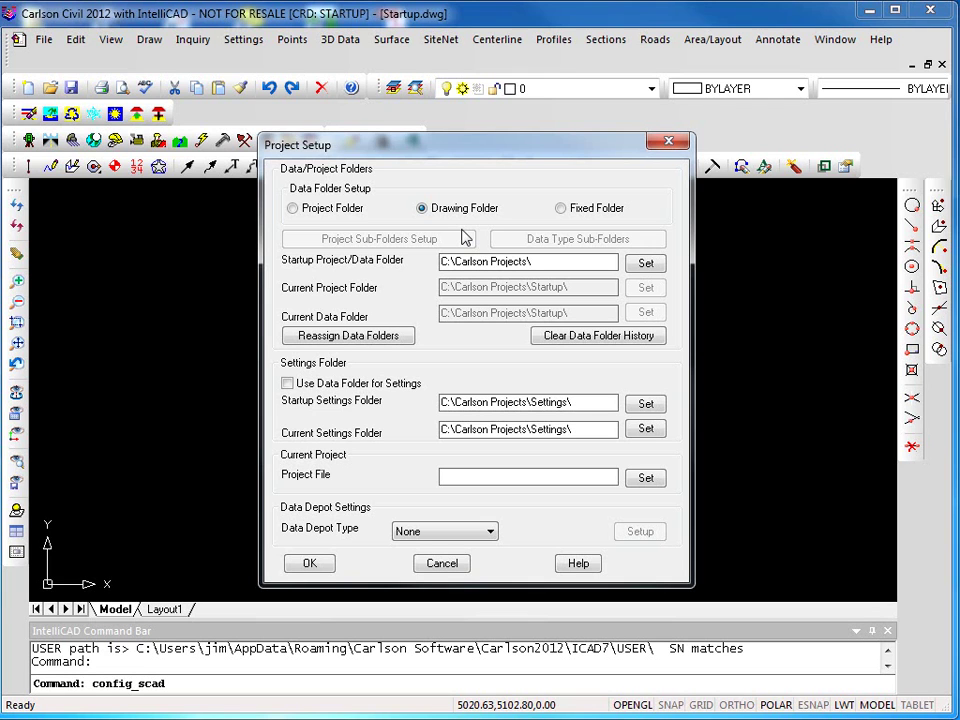
{"action": "left_click", "coordinate": [293, 209]}
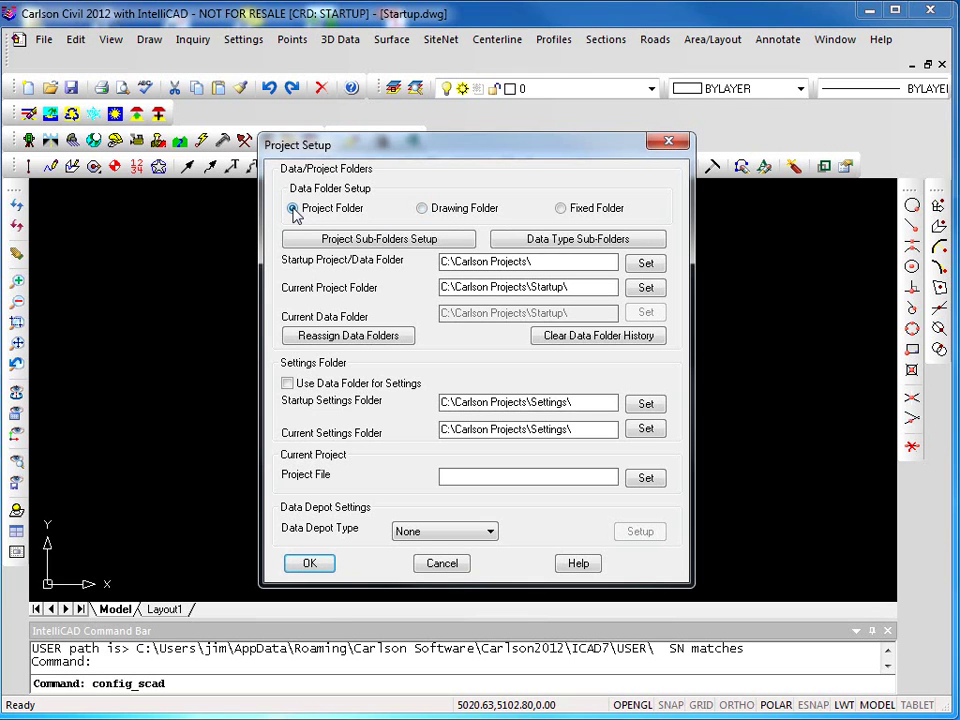
{"action": "left_click", "coordinate": [382, 240]}
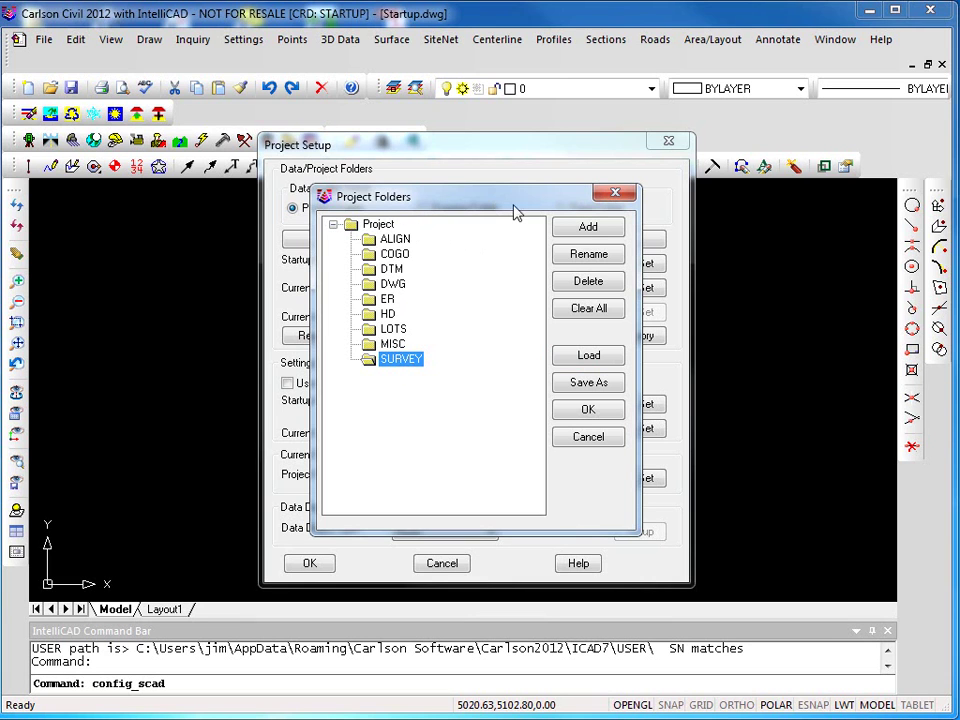
{"action": "left_click", "coordinate": [613, 194]}
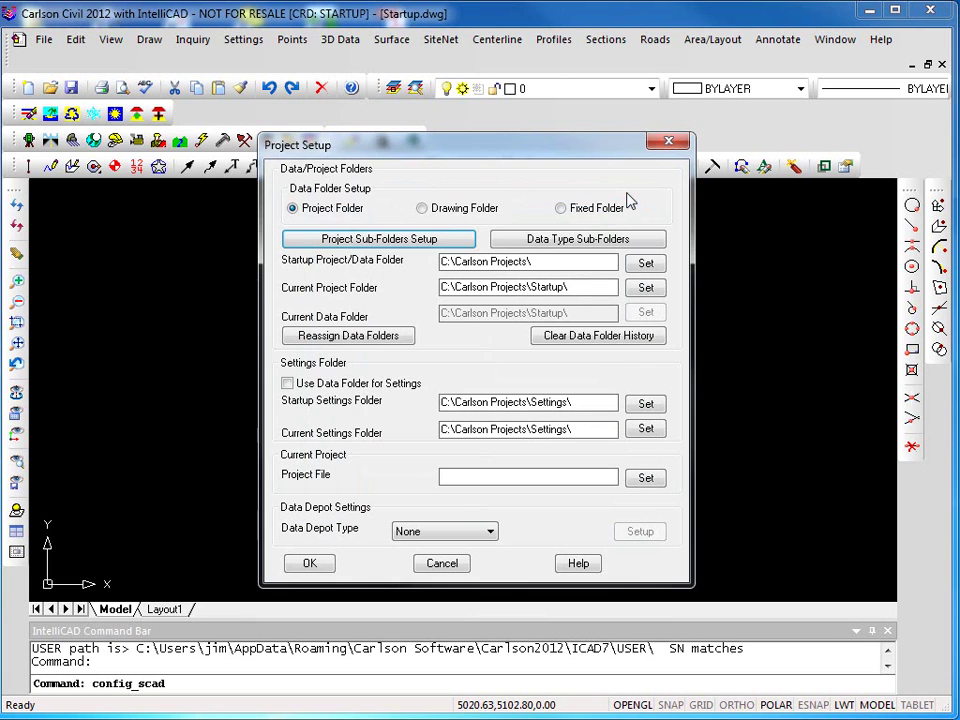
{"action": "left_click", "coordinate": [553, 241]}
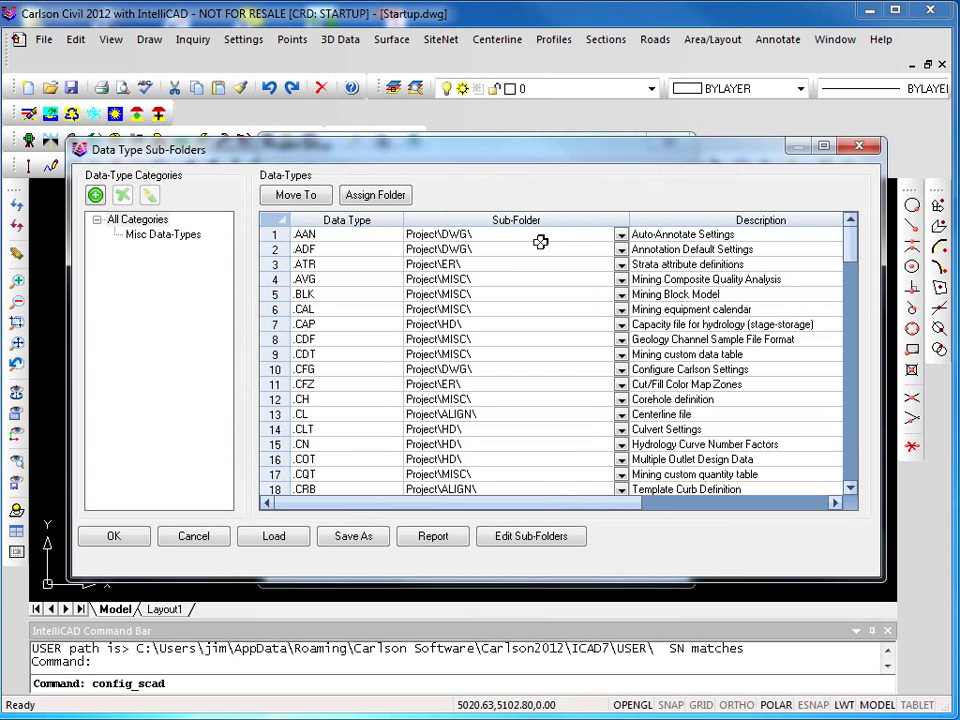
Check the sub-folder choices for .AAN files and leave them unchanged.
{"action": "left_click", "coordinate": [621, 235]}
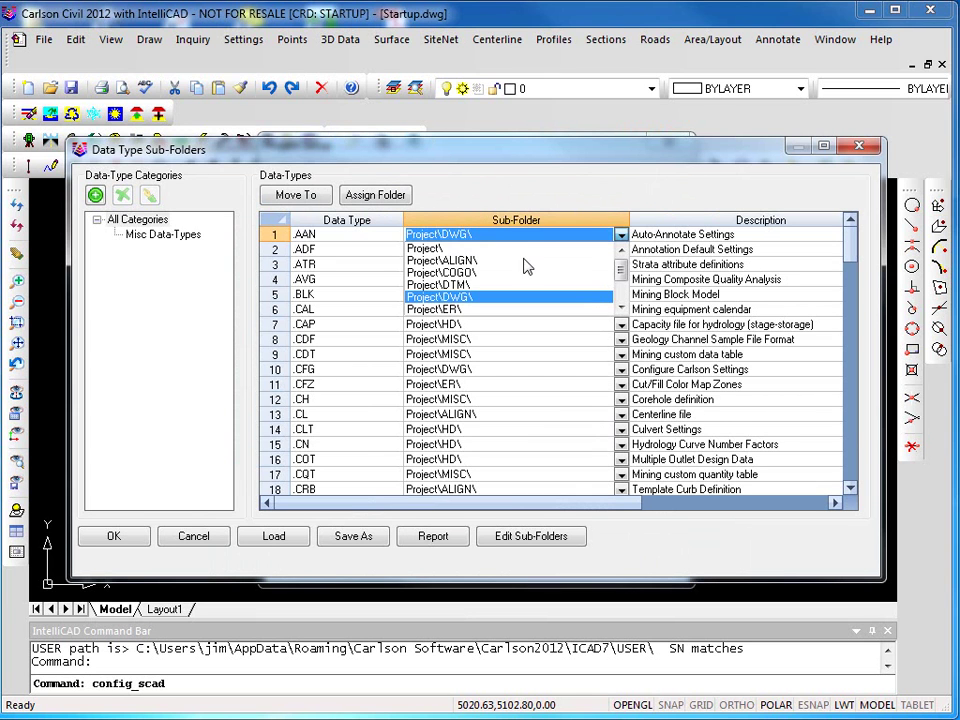
{"action": "left_click", "coordinate": [590, 205]}
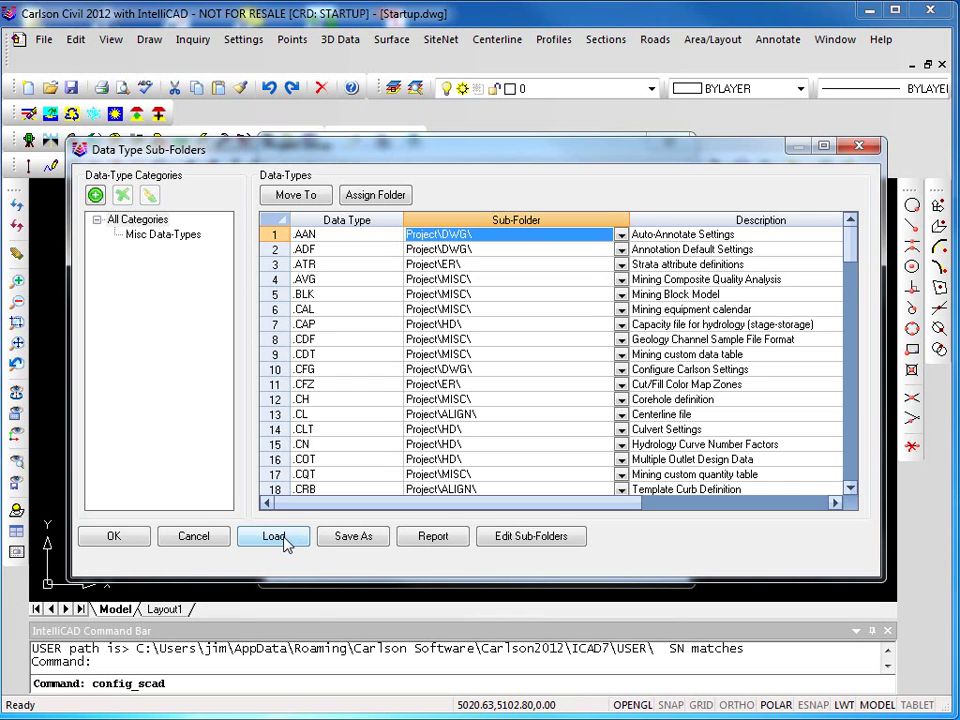
{"action": "left_click", "coordinate": [858, 149]}
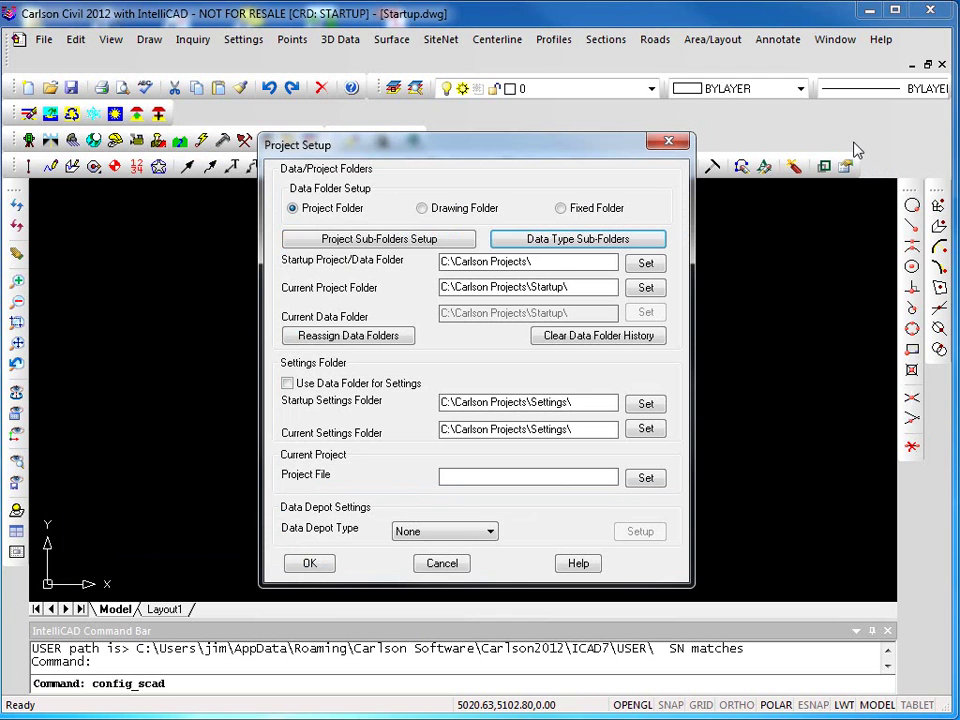
{"action": "left_click", "coordinate": [436, 208]}
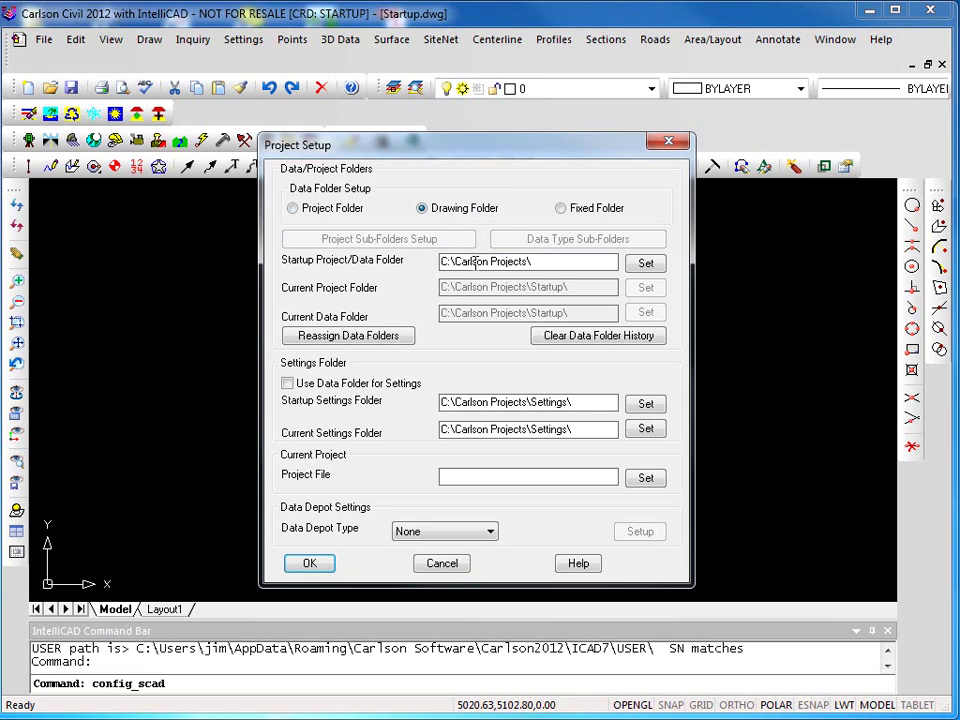
{"action": "left_click_drag", "start_coordinate": [553, 268], "coordinate": [388, 276]}
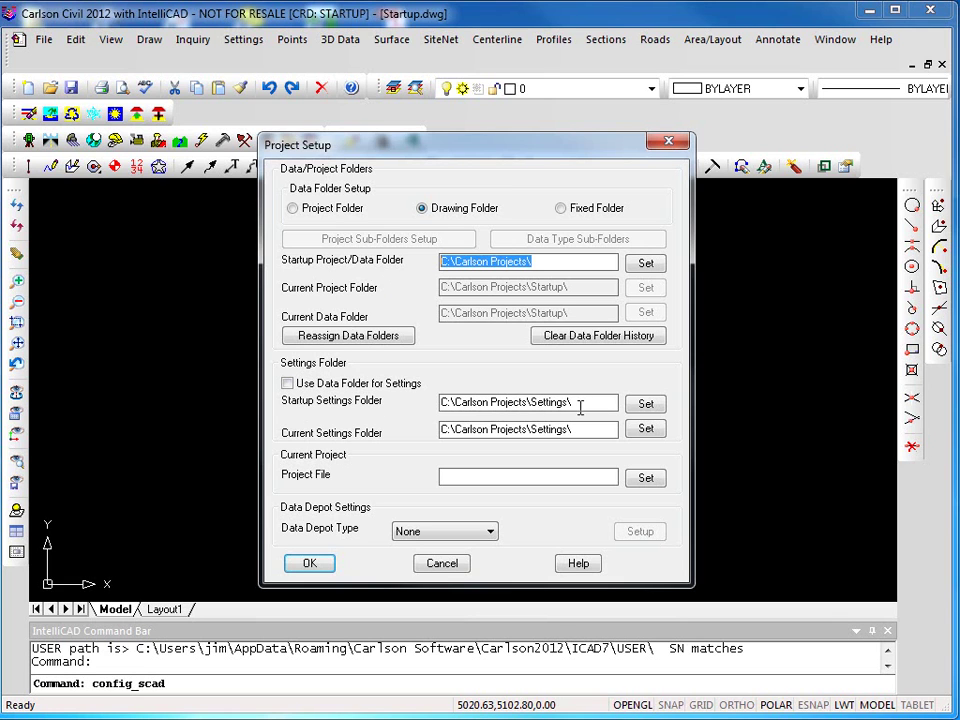
{"action": "left_click_drag", "start_coordinate": [587, 406], "coordinate": [478, 401]}
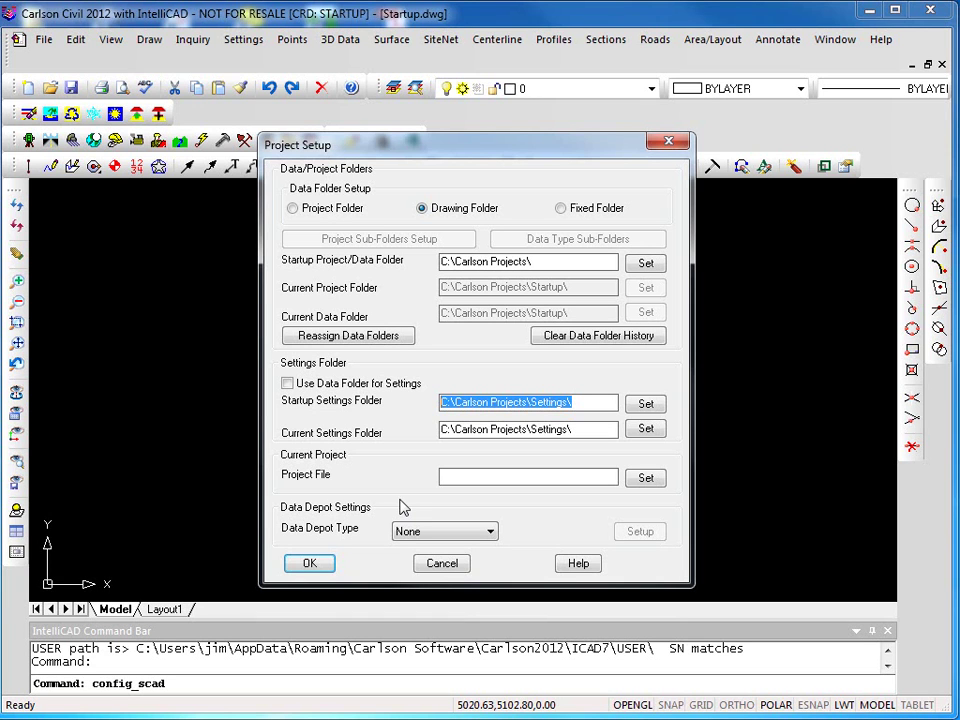
Accept Project Setup, exit Configure, and apply the drawing setup change to future drawings only.
{"action": "left_click", "coordinate": [308, 564]}
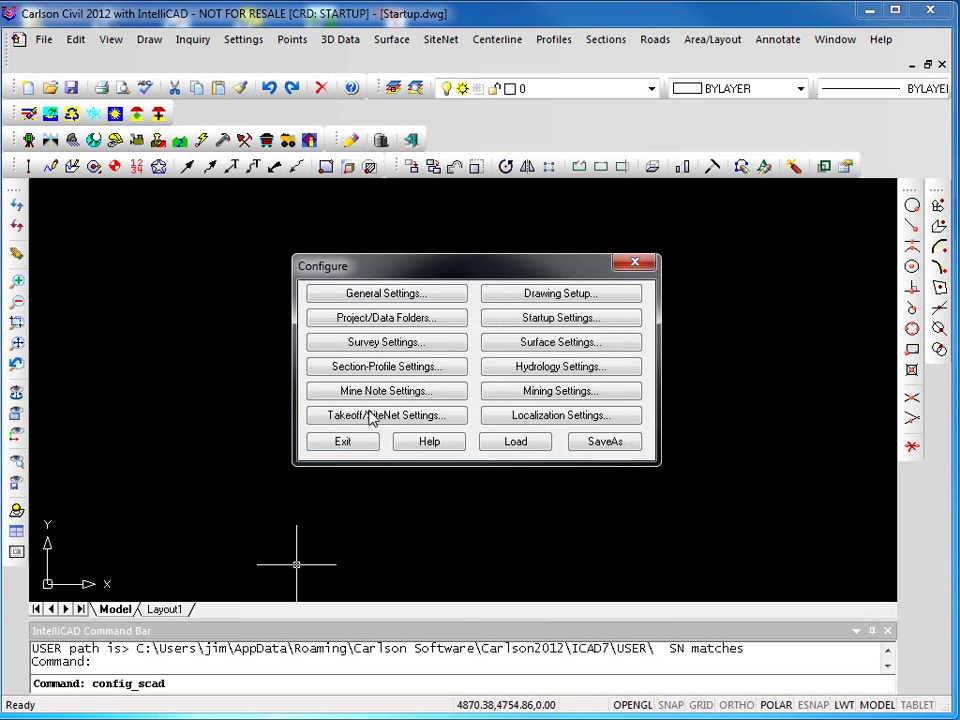
{"action": "left_click", "coordinate": [340, 444]}
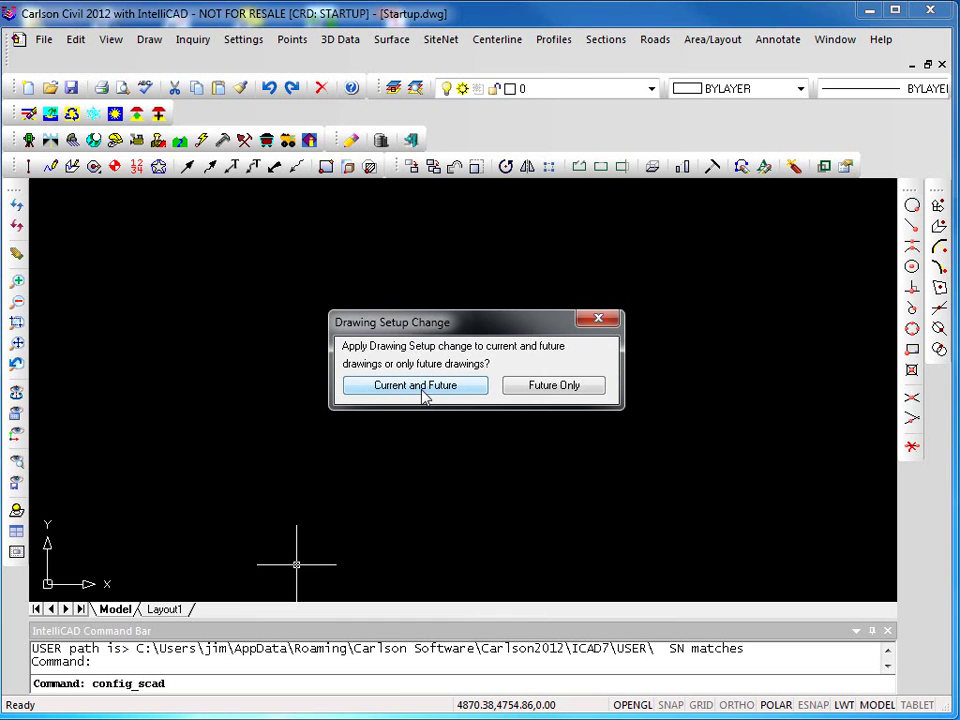
{"action": "left_click", "coordinate": [582, 389]}
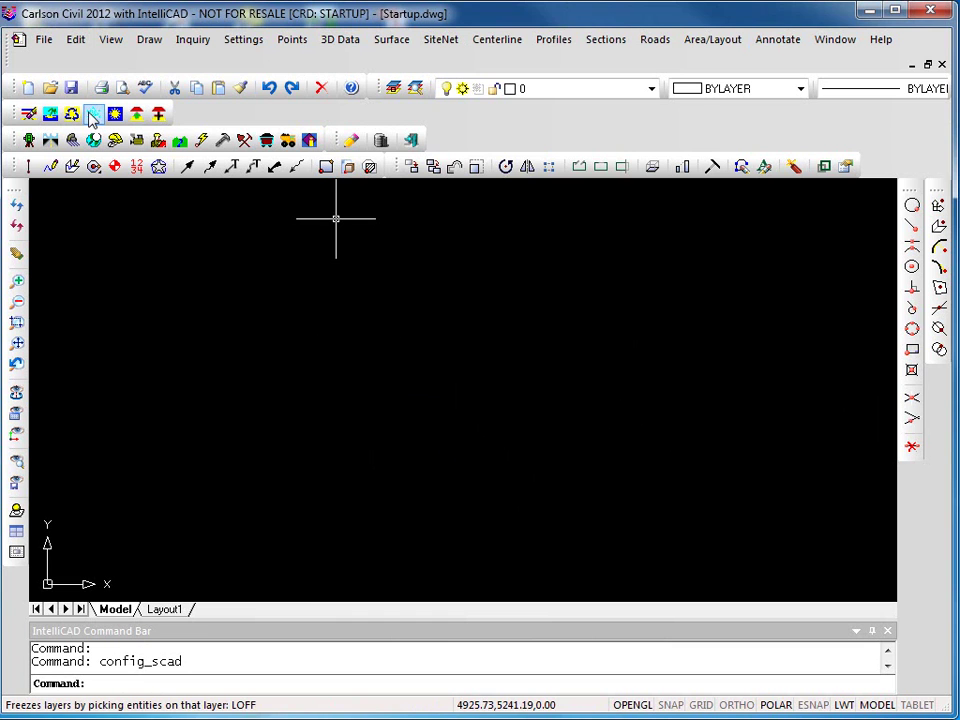
Start a File > New drawing using a template drawing.
{"action": "left_click", "coordinate": [45, 44]}
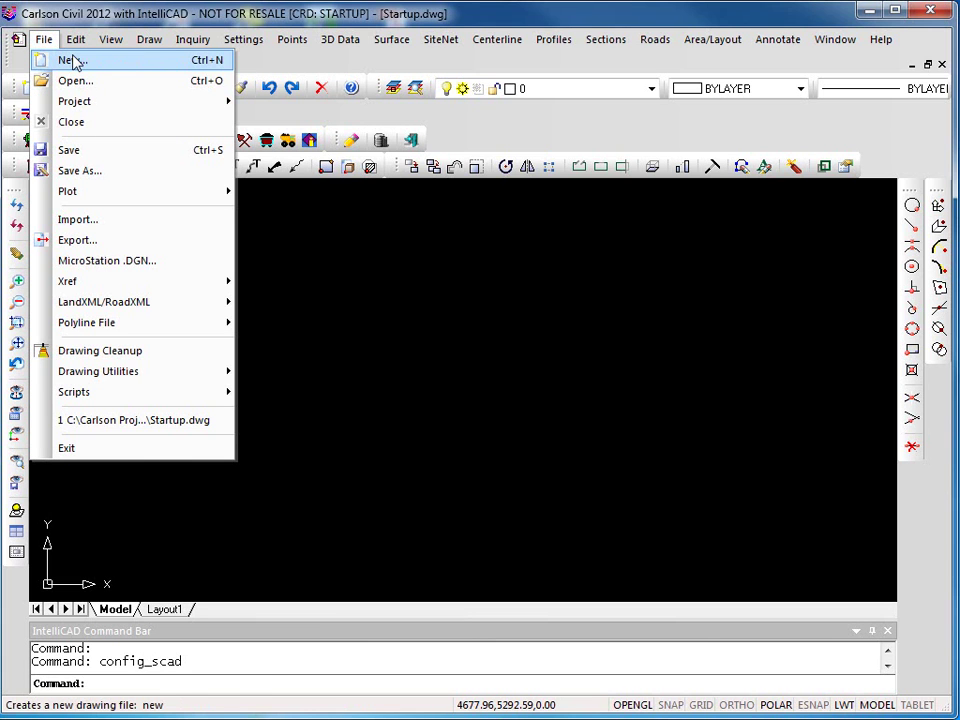
{"action": "left_click", "coordinate": [73, 61]}
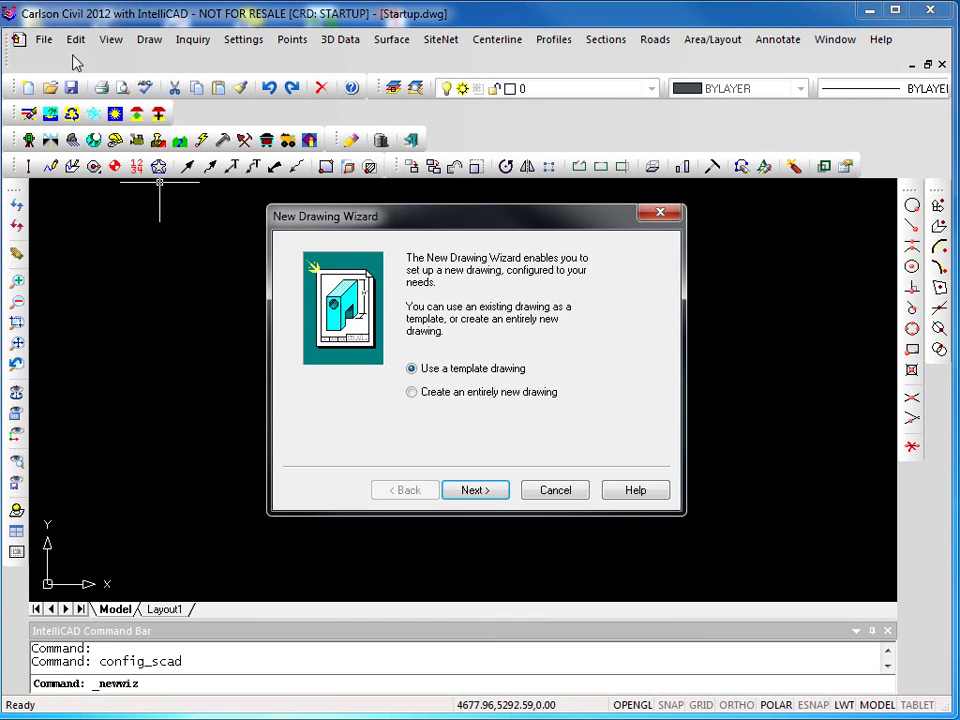
{"action": "left_click", "coordinate": [485, 494]}
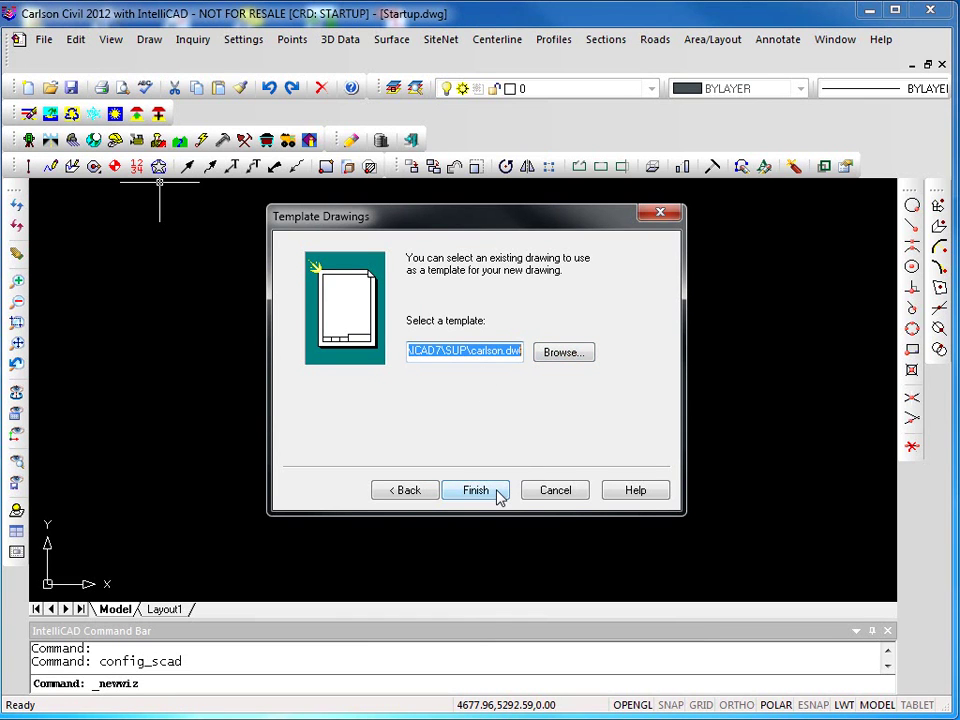
Use the carlson.dwt template, create a Startup2 folder in Carlson Projects, and name the drawing Startup2.
{"action": "left_click", "coordinate": [496, 492]}
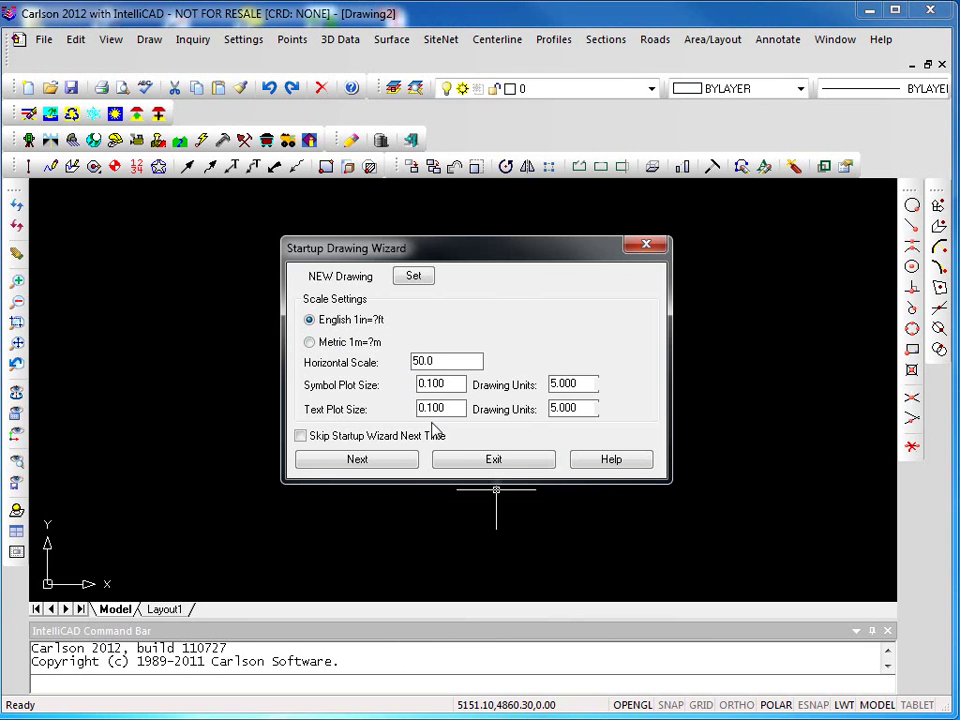
{"action": "left_click", "coordinate": [414, 284]}
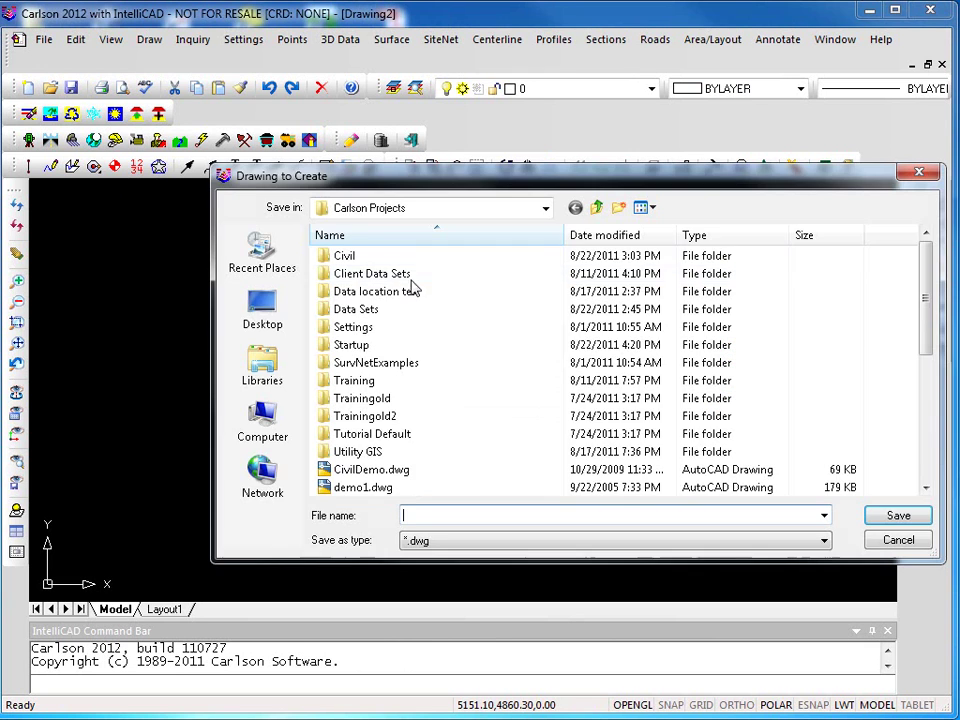
{"action": "left_click", "coordinate": [619, 209]}
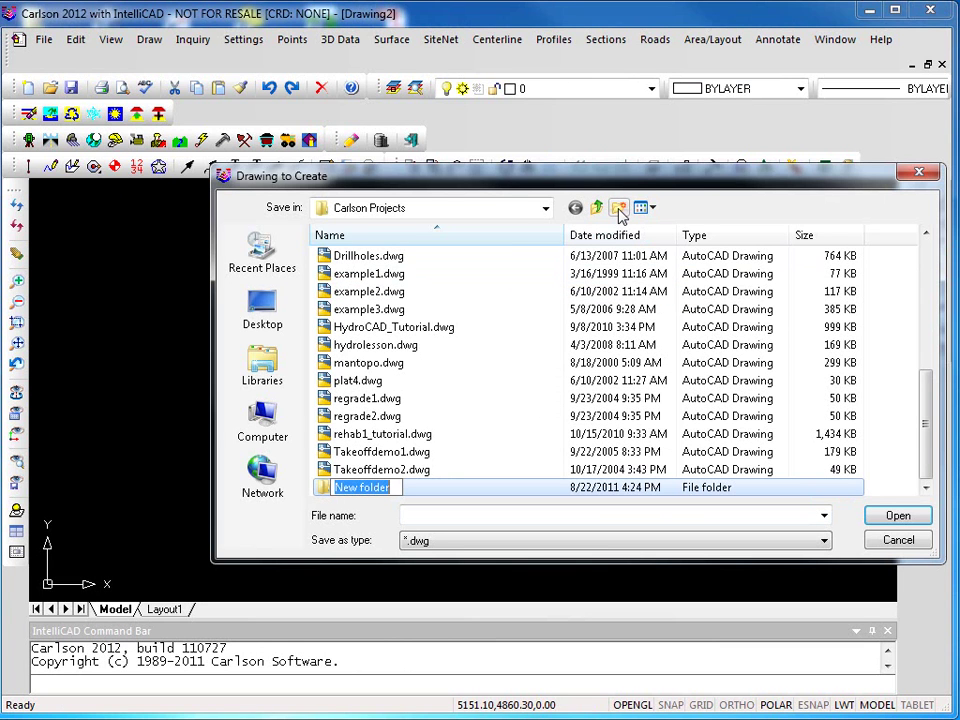
{"action": "type", "text": "Start"}
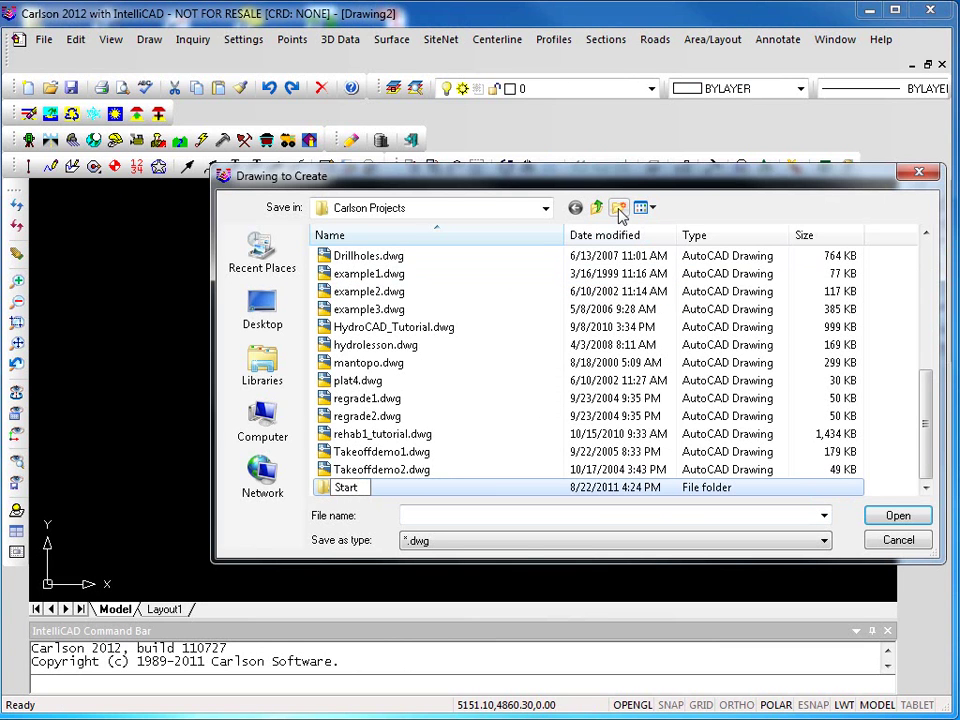
{"action": "type", "text": "up2"}
{"action": "key", "text": "Return"}
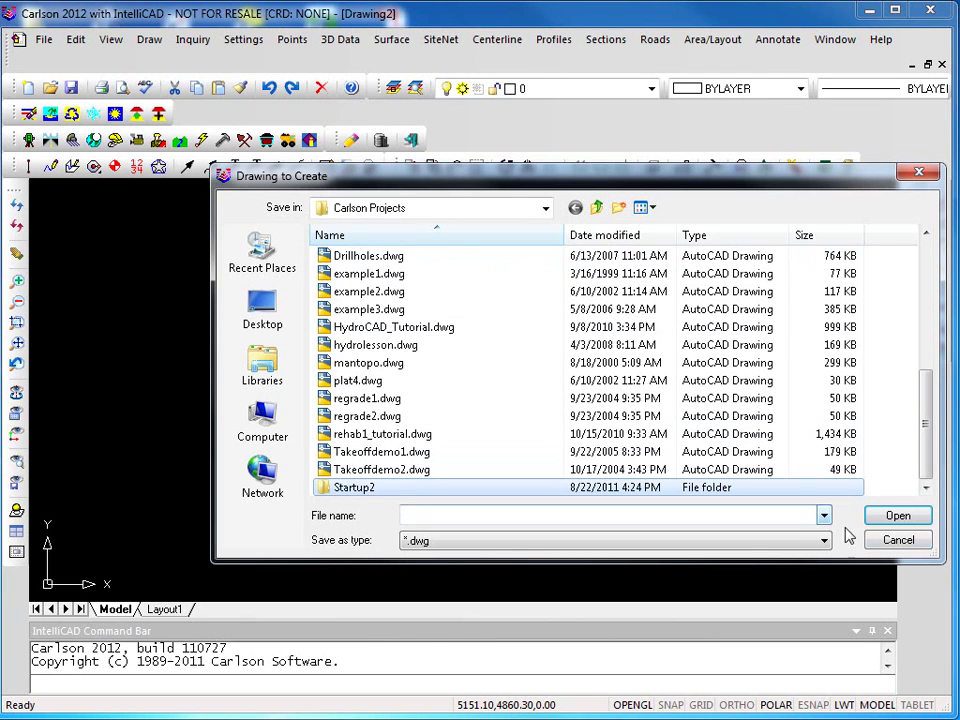
{"action": "left_click", "coordinate": [898, 515]}
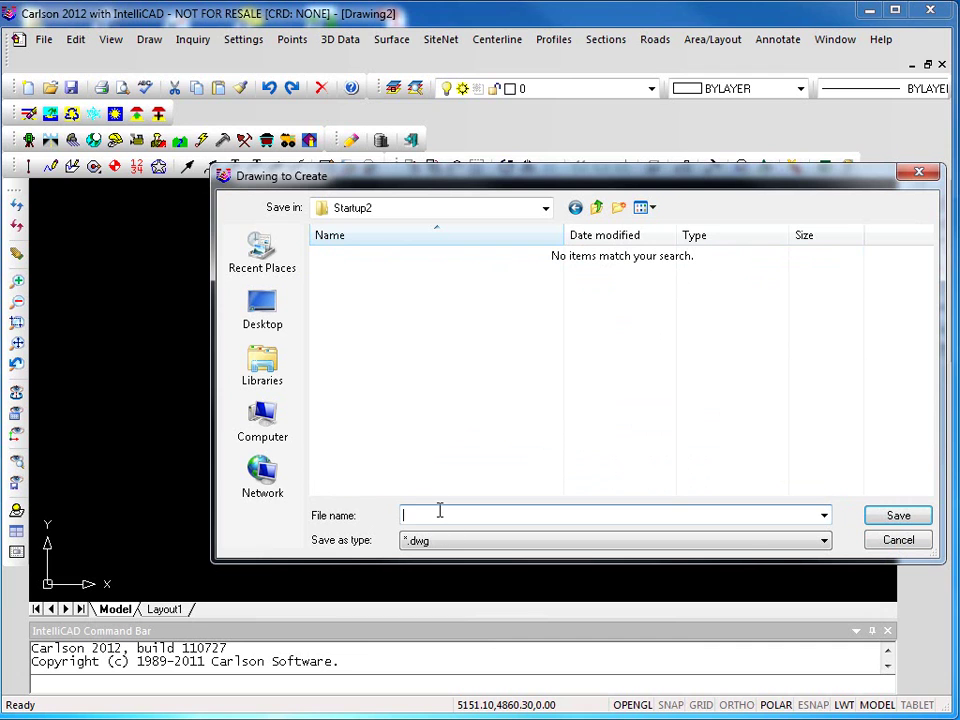
{"action": "type", "text": "Startup2"}
Confirm Startup2.dwg, accept the scale settings, and create a new Startup2.crd coordinate file.
{"action": "key", "text": "Return"}
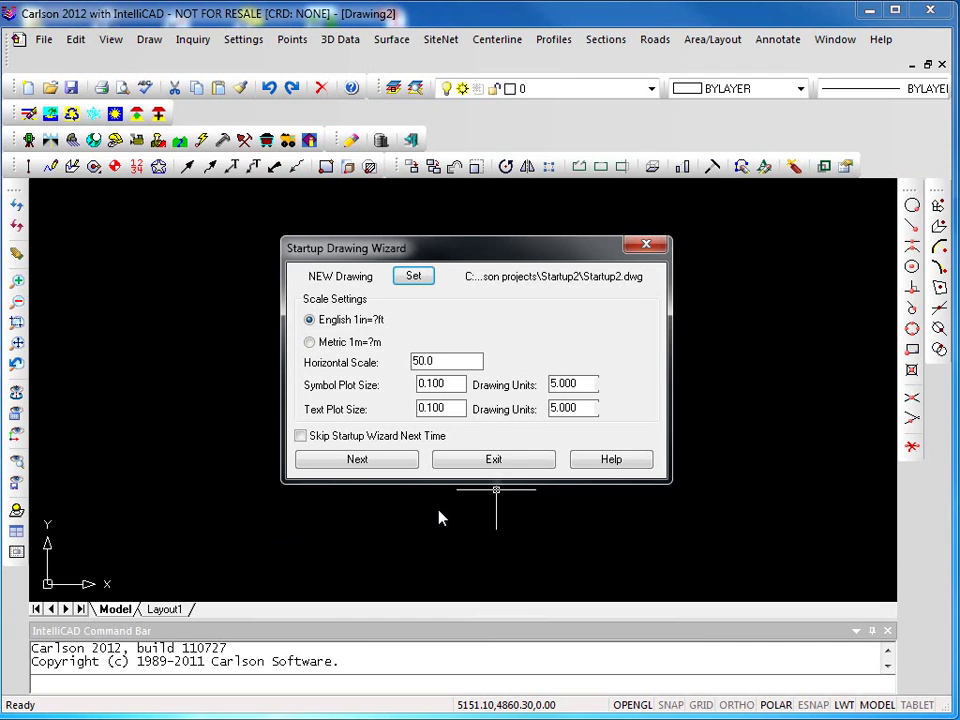
{"action": "left_click", "coordinate": [379, 462]}
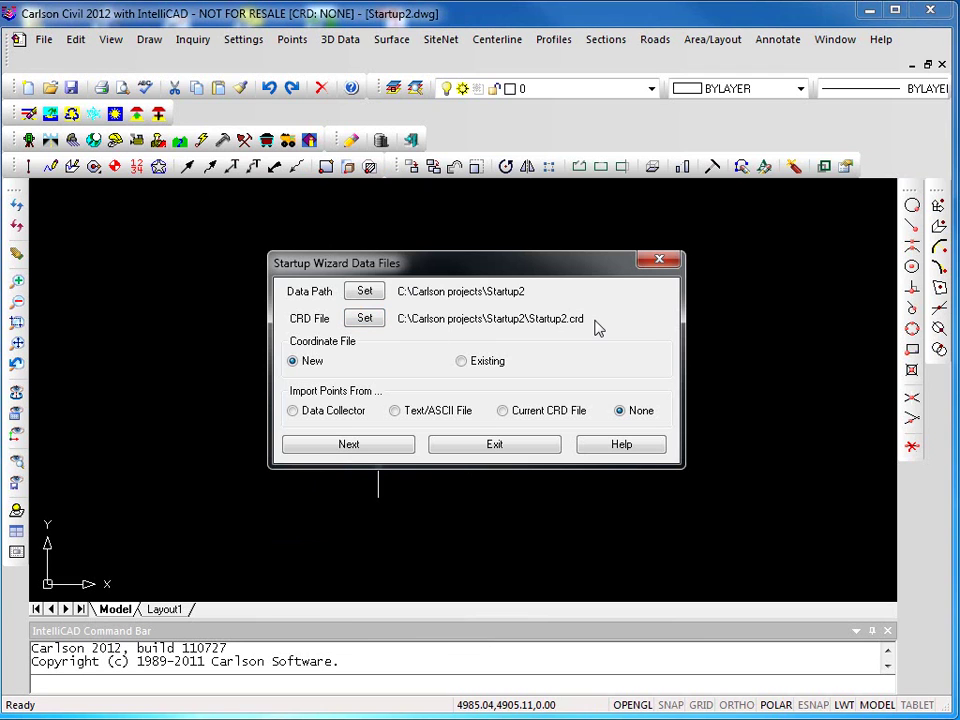
{"action": "left_click", "coordinate": [392, 445]}
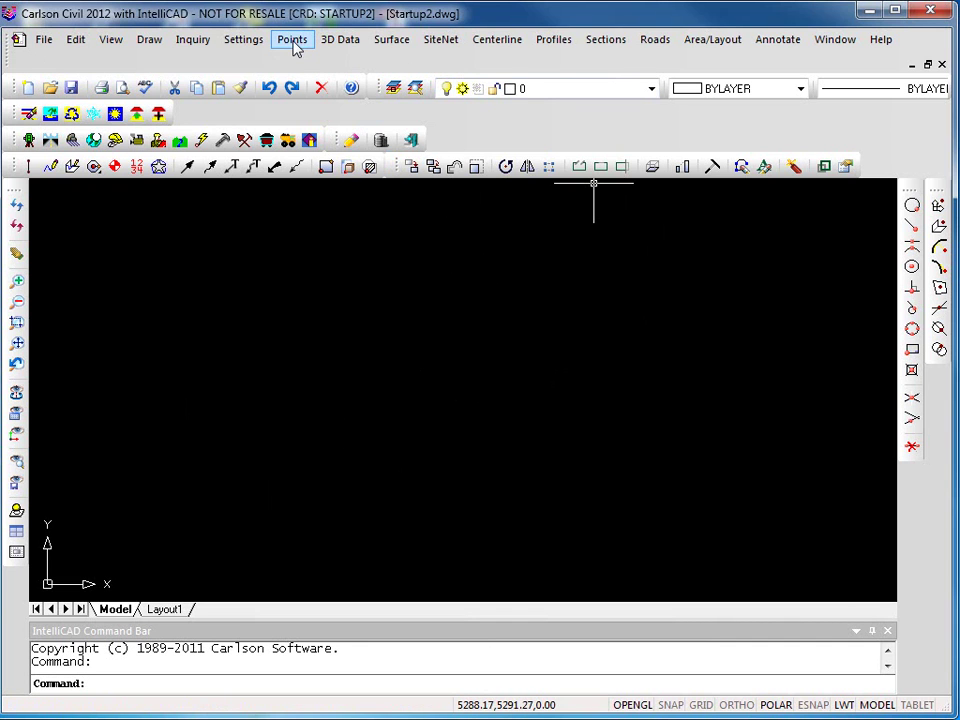
In Carlson Configure, verify the carlson.dwt startup template, accept the Startup Settings, and exit.
{"action": "left_click", "coordinate": [253, 44]}
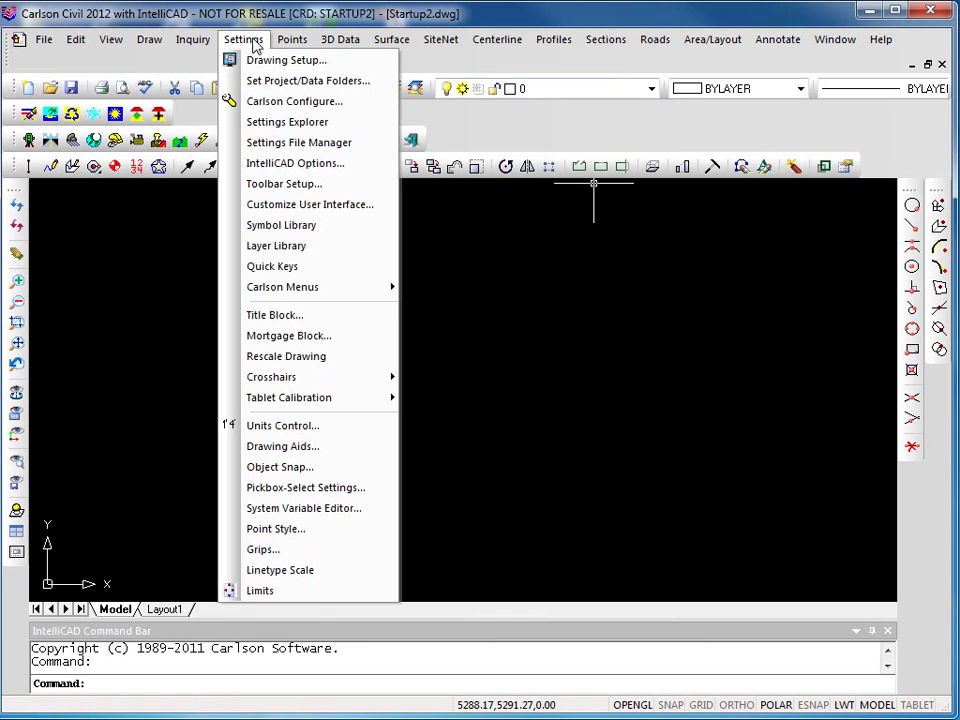
{"action": "left_click", "coordinate": [262, 104]}
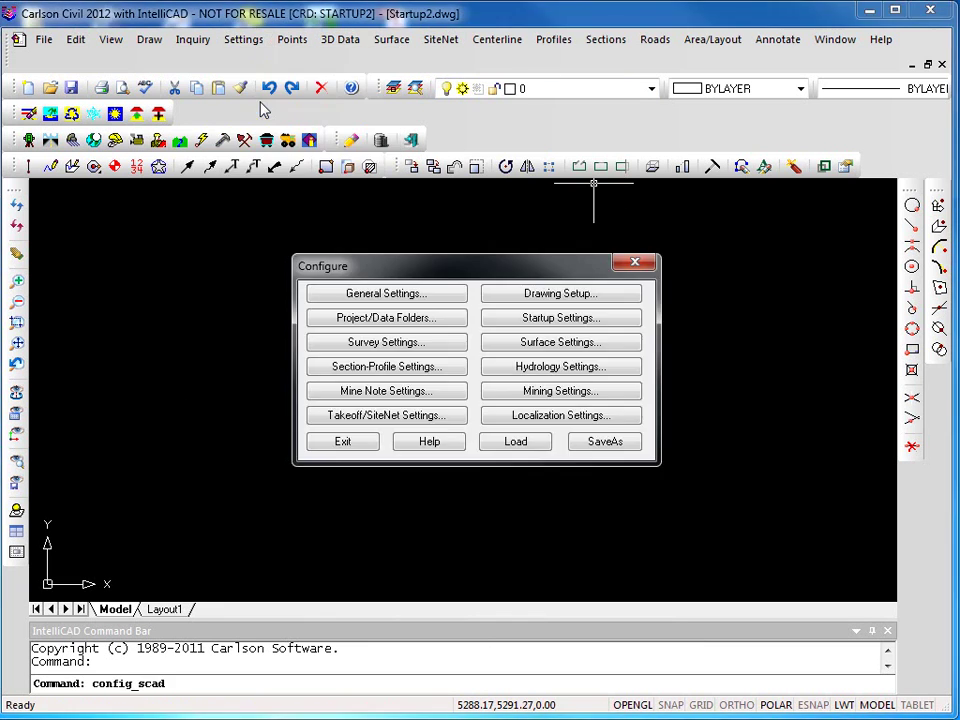
{"action": "left_click", "coordinate": [598, 328]}
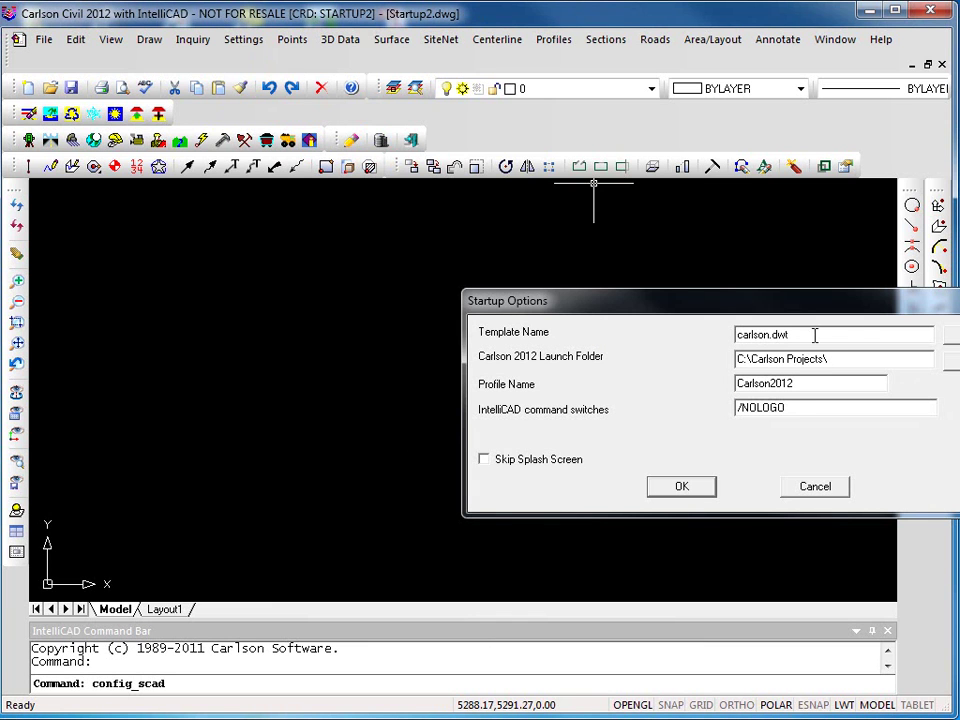
{"action": "left_click_drag", "start_coordinate": [815, 335], "coordinate": [724, 336]}
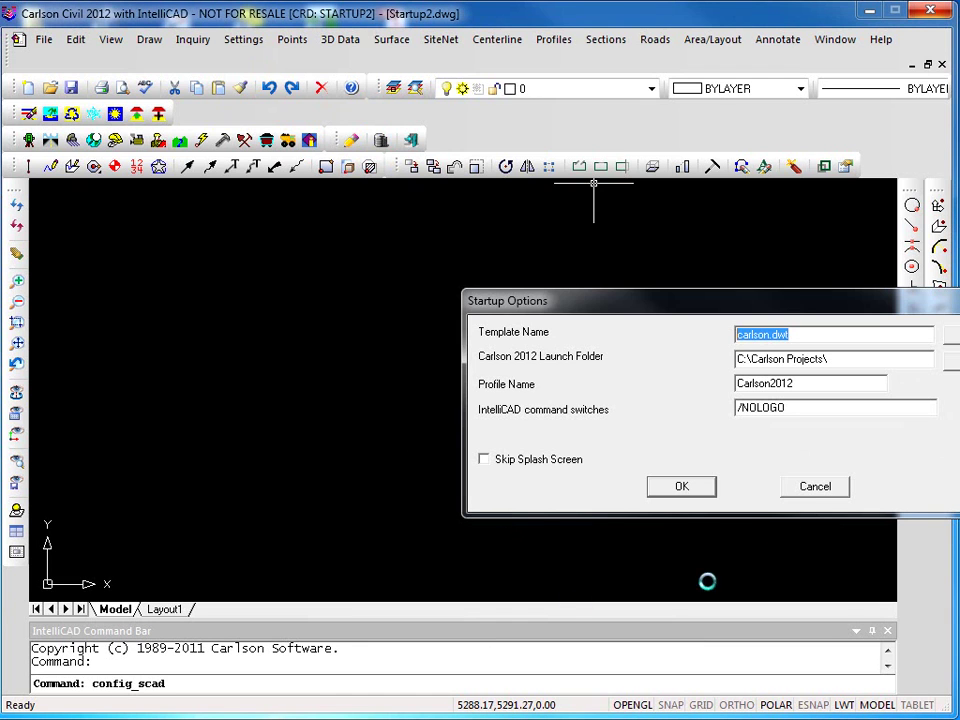
{"action": "left_click", "coordinate": [683, 487]}
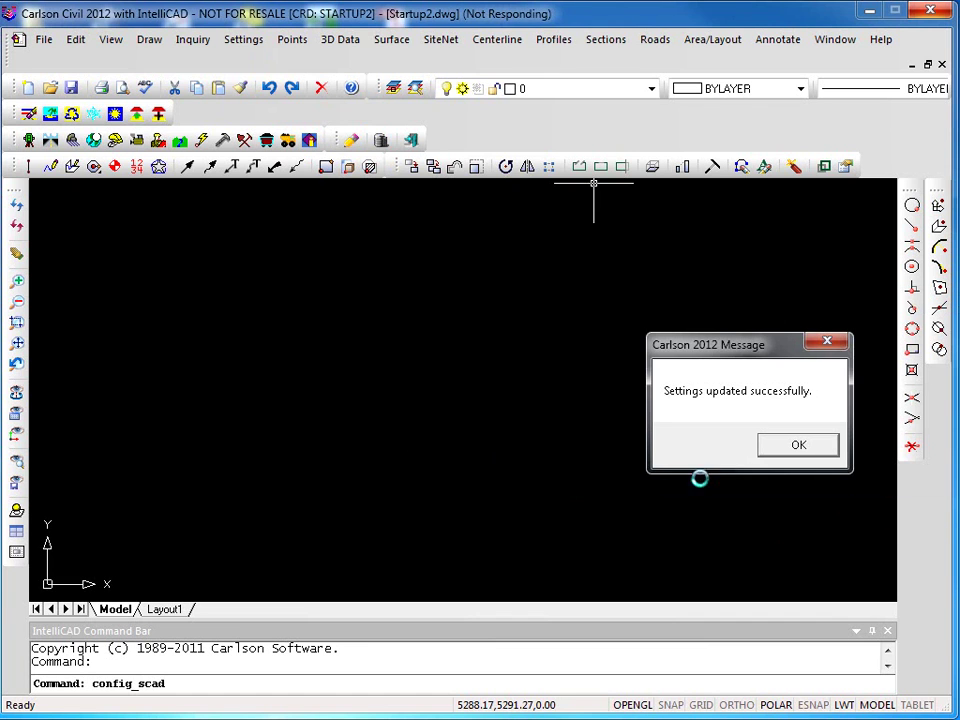
{"action": "left_click", "coordinate": [802, 450]}
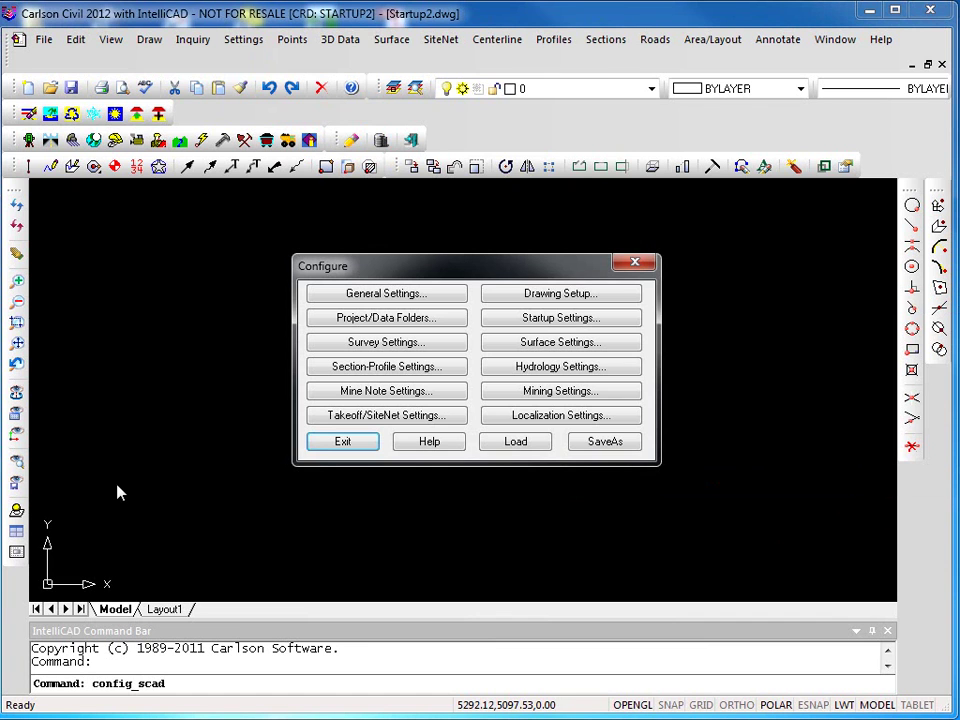
{"action": "left_click", "coordinate": [362, 446]}
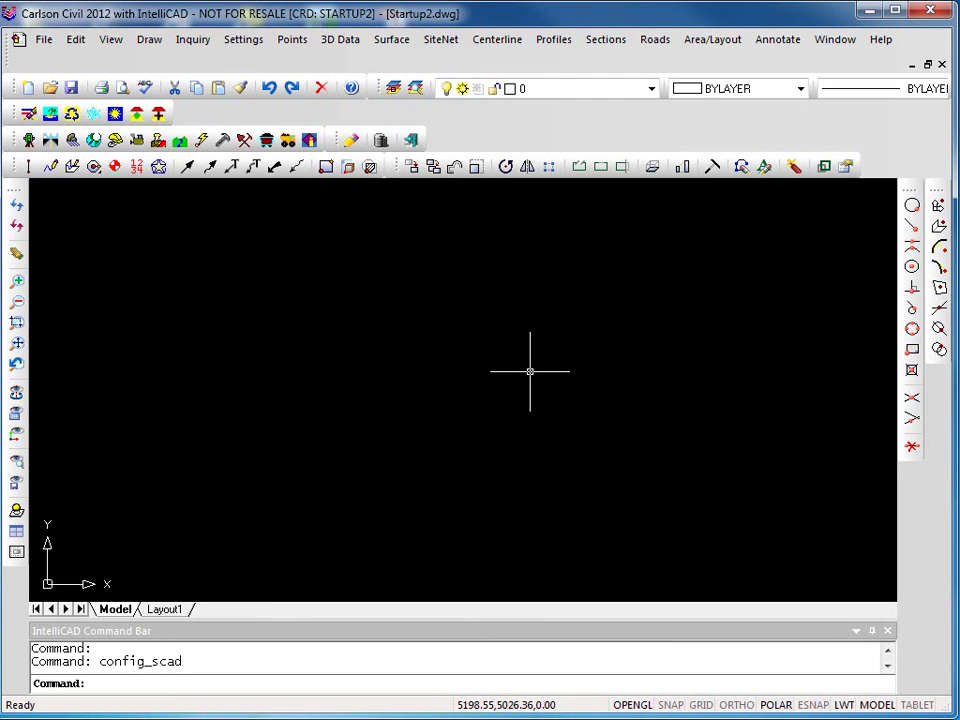
Browse from Startup2 up to Carlson Projects\Civil and open Site & ROAD.dwg.
{"action": "left_click", "coordinate": [44, 41]}
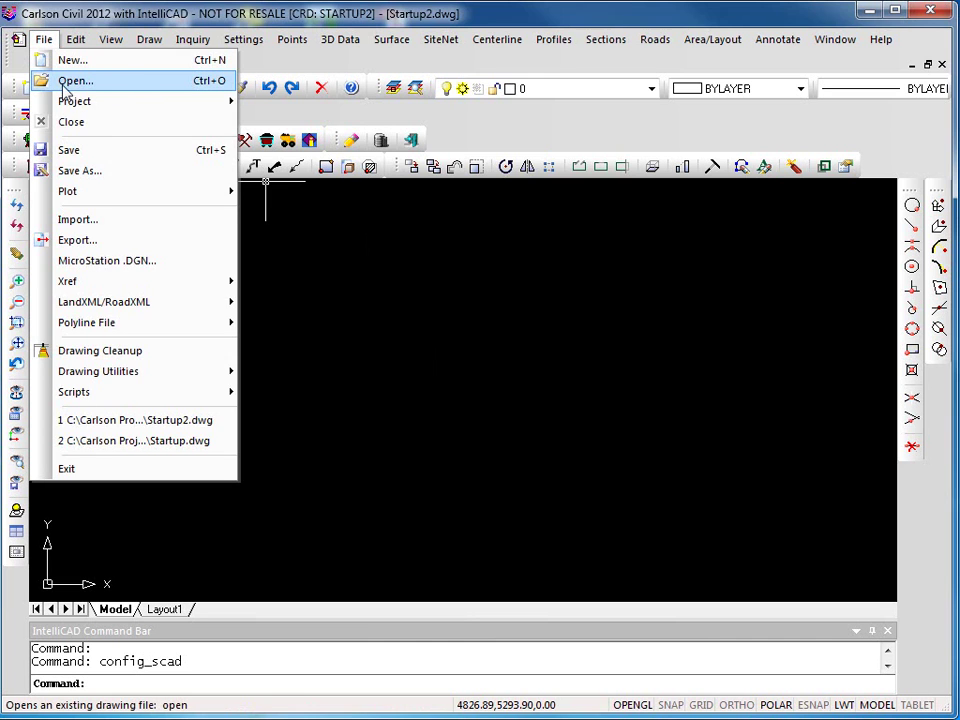
{"action": "left_click", "coordinate": [64, 83]}
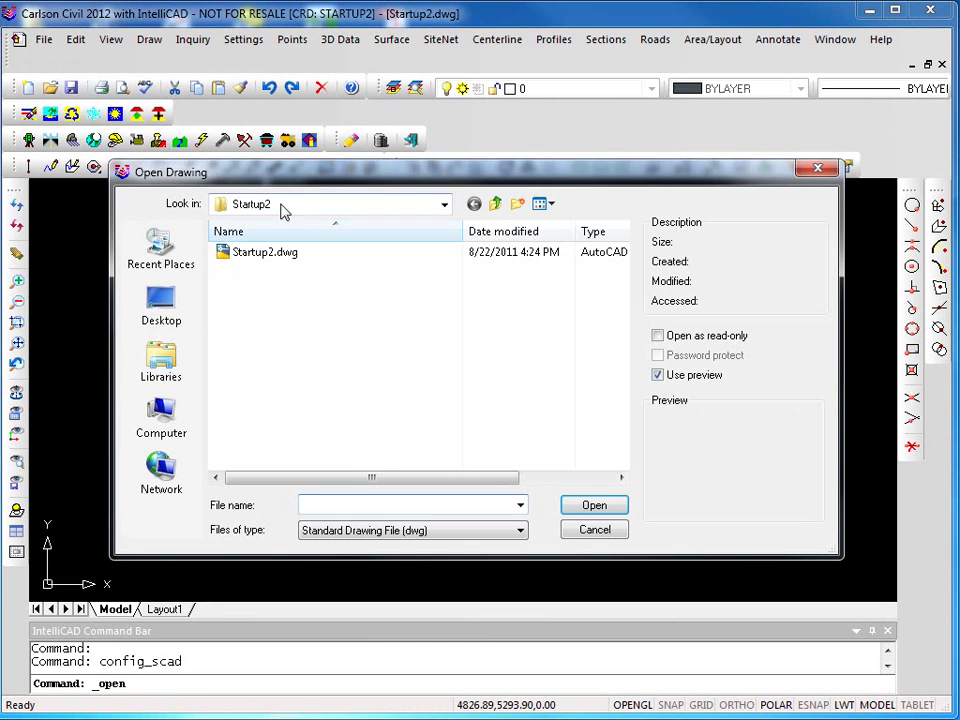
{"action": "left_click", "coordinate": [496, 204]}
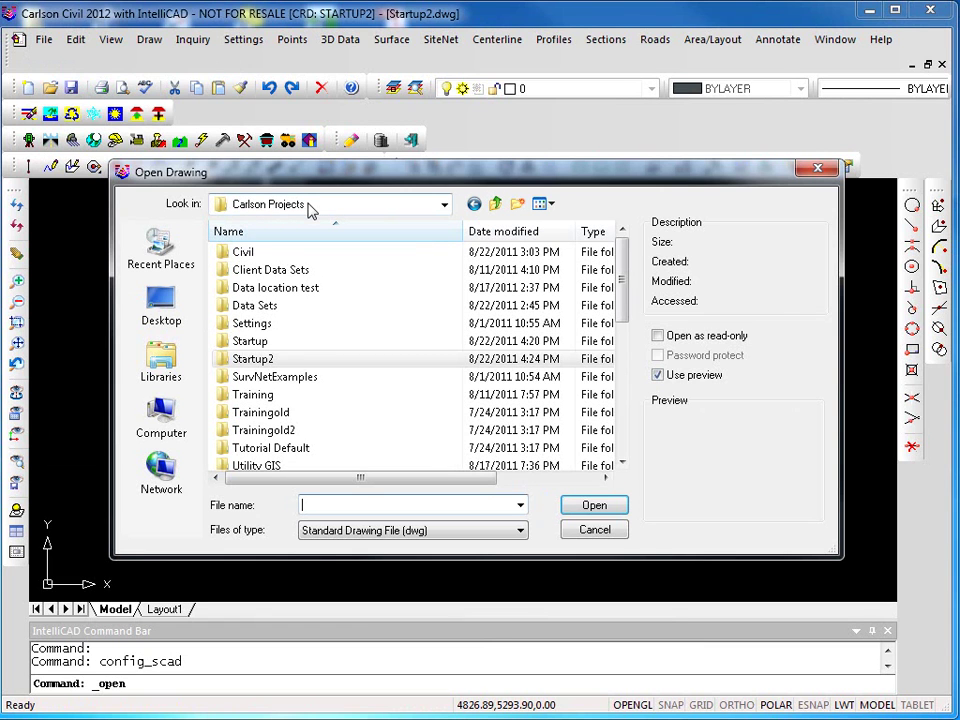
{"action": "double_click", "coordinate": [253, 252]}
{"action": "left_click", "coordinate": [253, 253]}
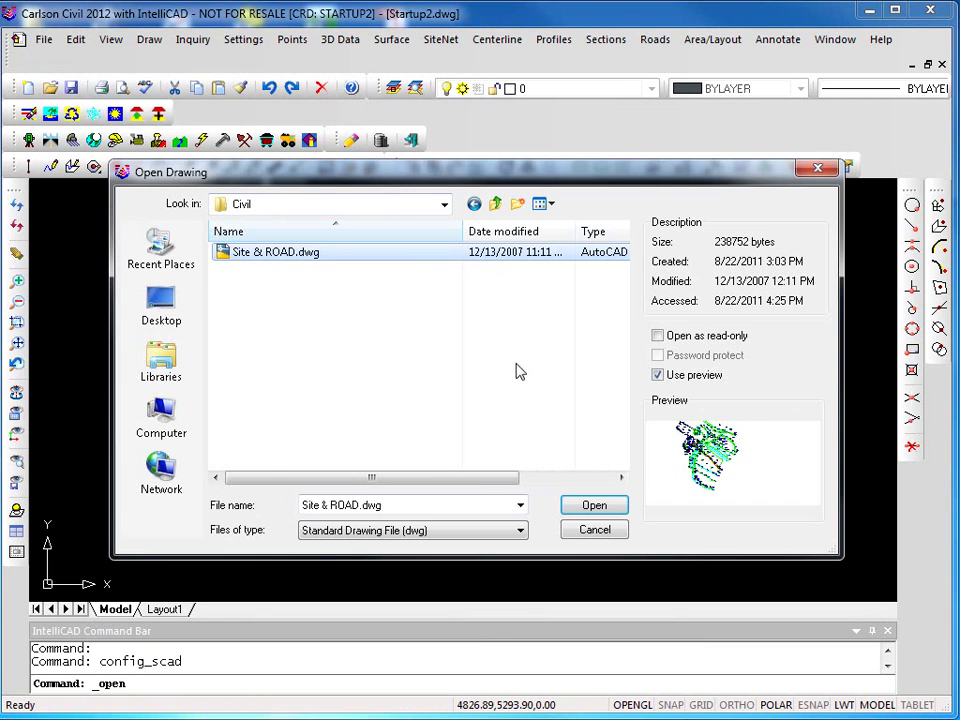
{"action": "left_click", "coordinate": [585, 506]}
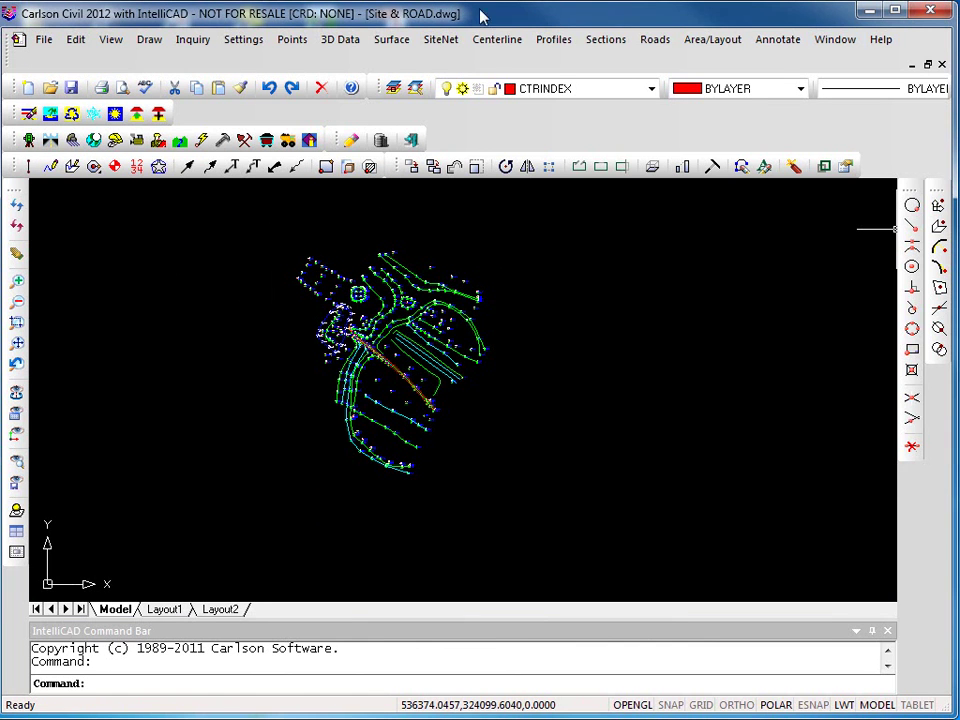
Exit the program, answer the save prompt, and relaunch Carlson Civil Suite 2012.
{"action": "left_click", "coordinate": [41, 41]}
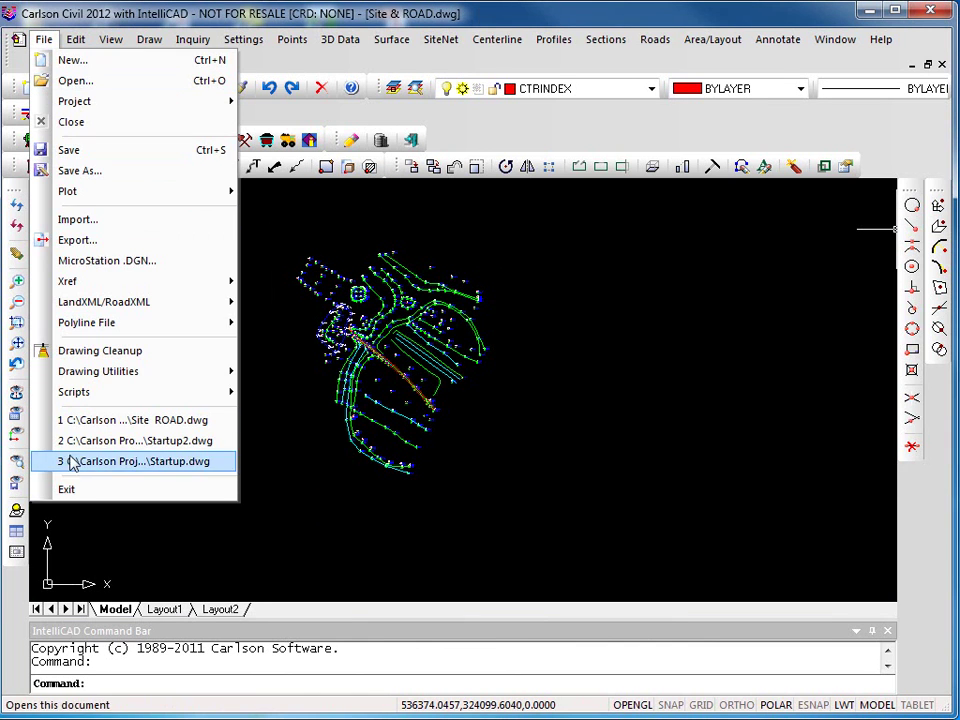
{"action": "left_click", "coordinate": [81, 490]}
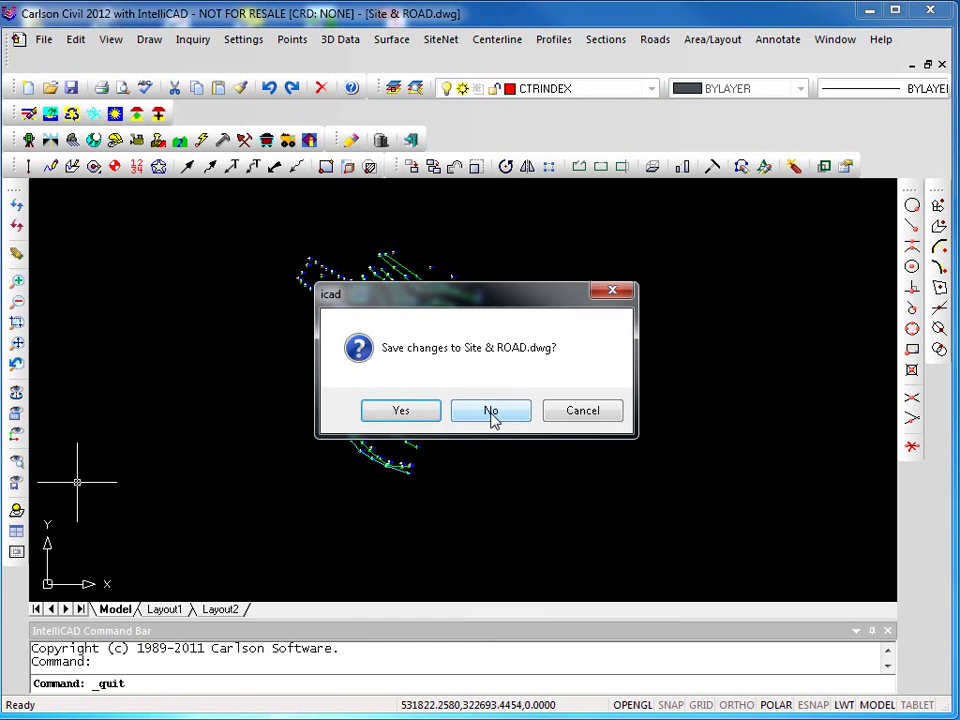
{"action": "left_click", "coordinate": [428, 413]}
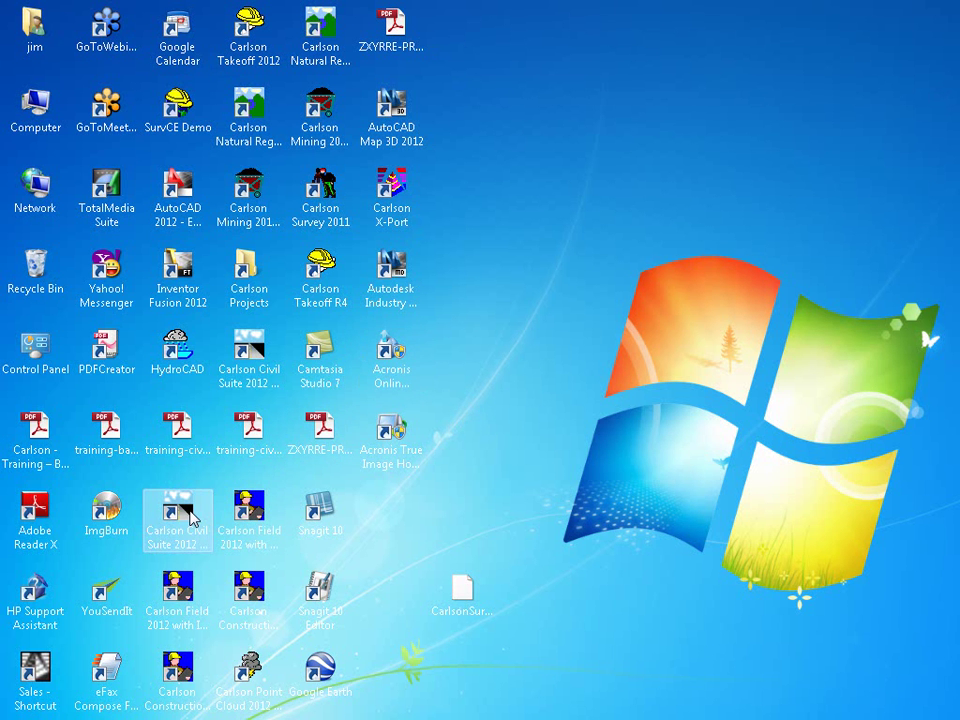
{"action": "double_click", "coordinate": [192, 517]}
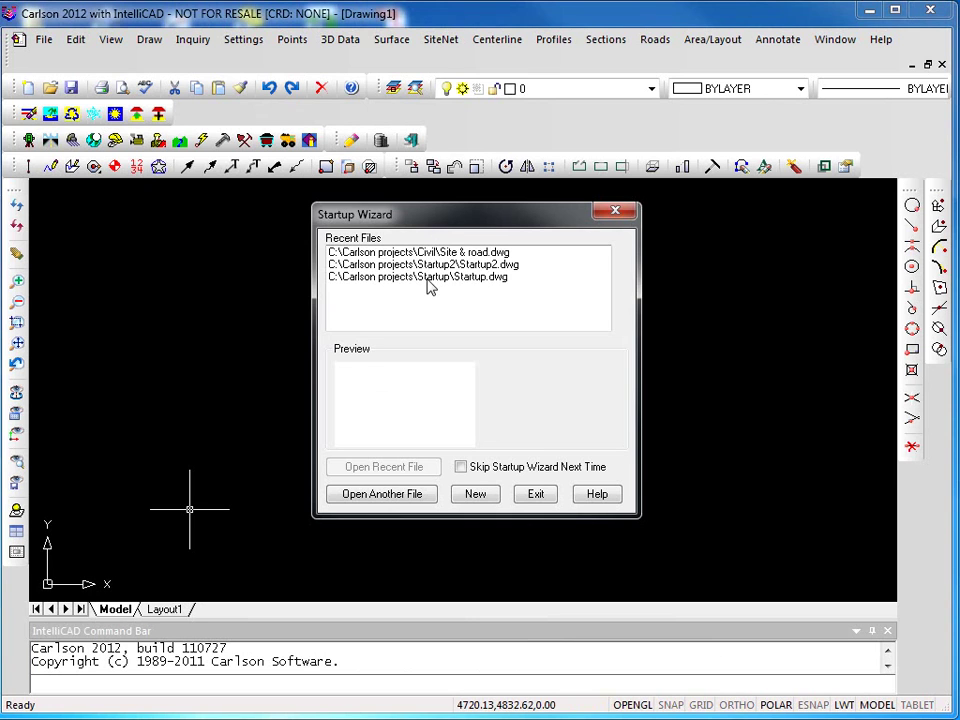
Open Civil\Site & road.dwg from the Startup Wizard's Recent Files list.
{"action": "left_click", "coordinate": [461, 252]}
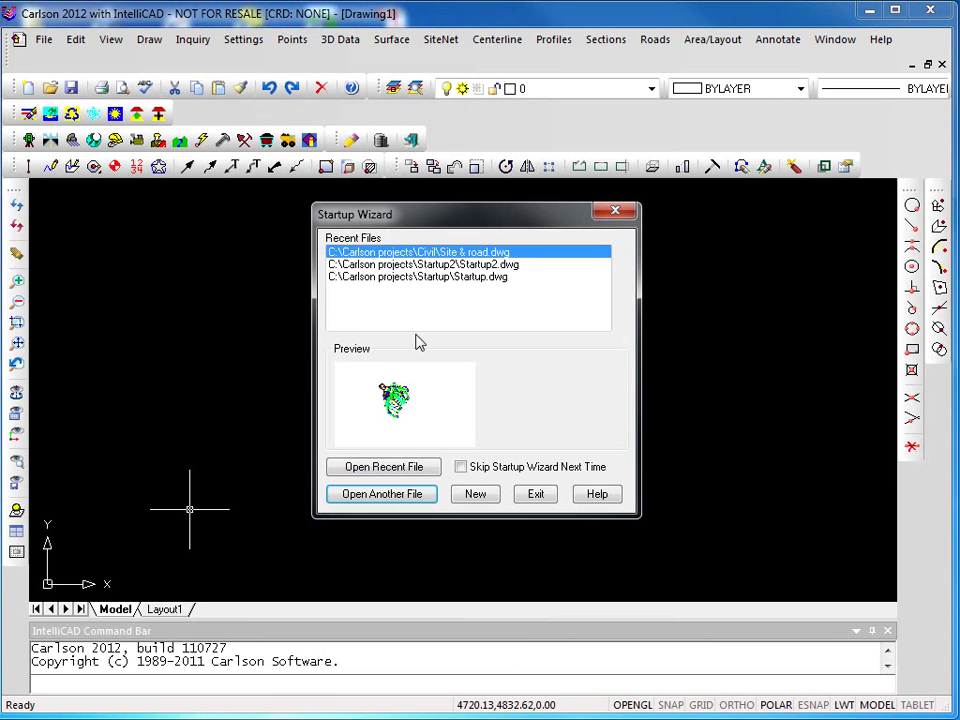
{"action": "left_click", "coordinate": [383, 467]}
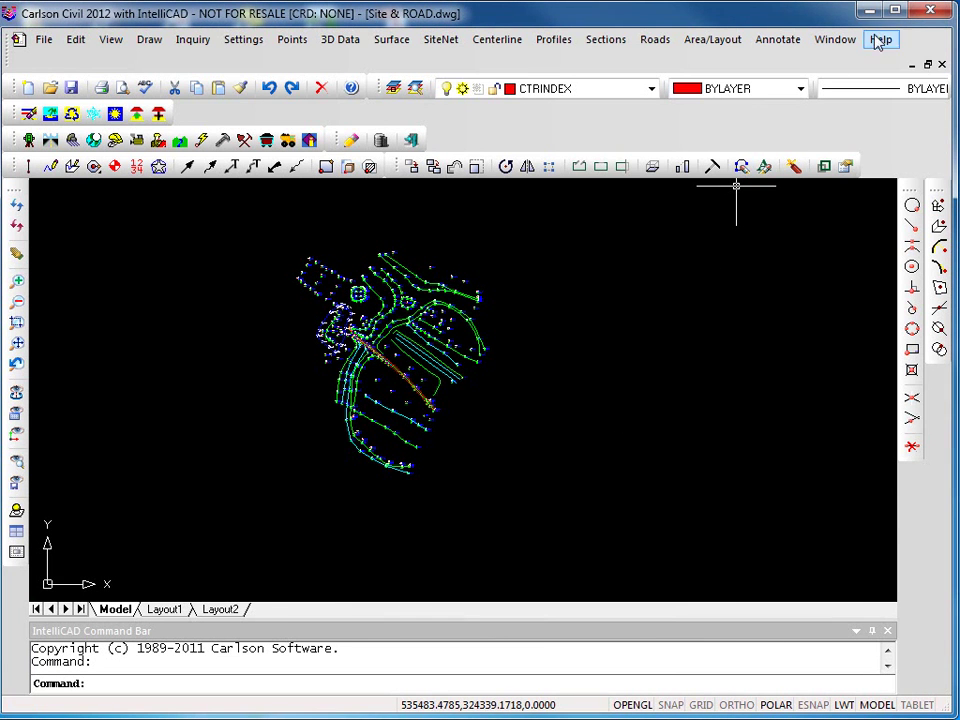
Exit, saving Site & ROAD.dwg but discarding Drawing1, then relaunch Carlson Civil Suite 2012.
{"action": "left_click", "coordinate": [44, 40]}
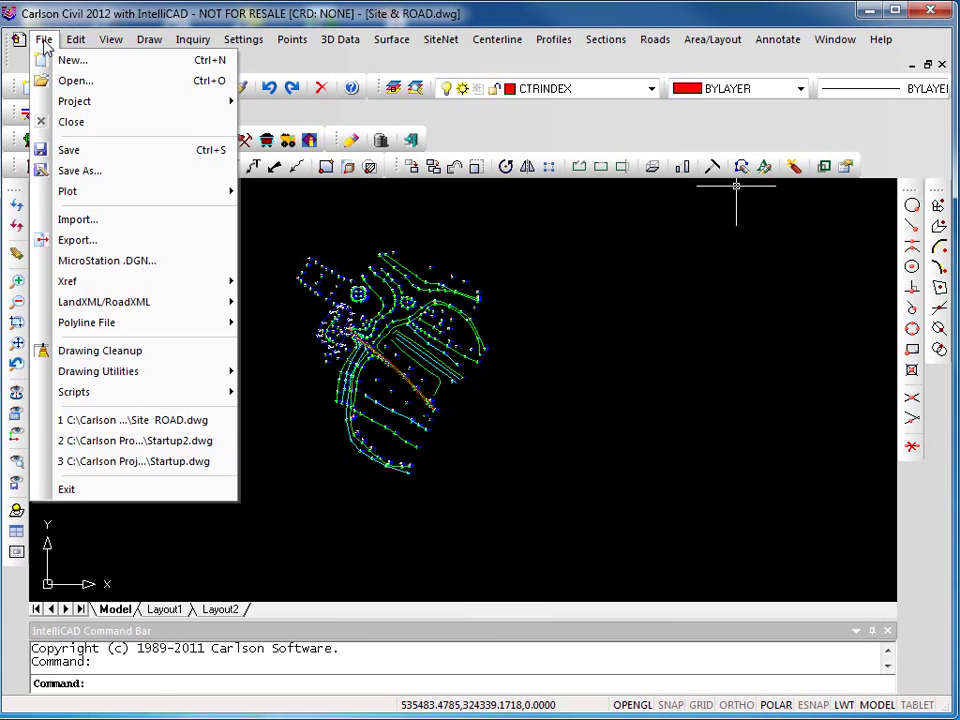
{"action": "left_click", "coordinate": [77, 489]}
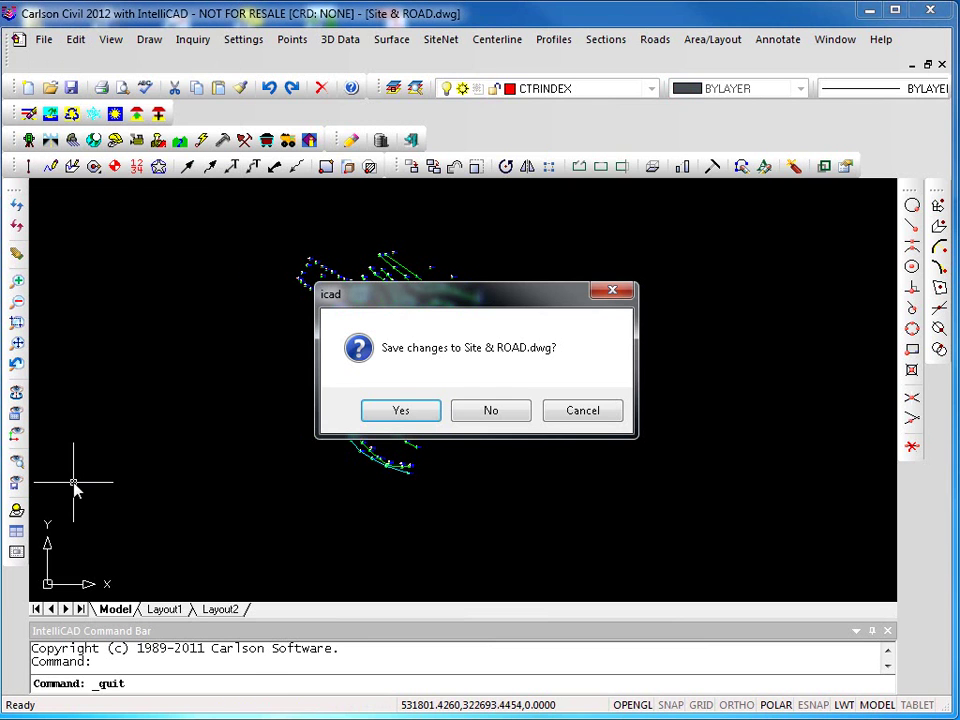
{"action": "left_click", "coordinate": [430, 416]}
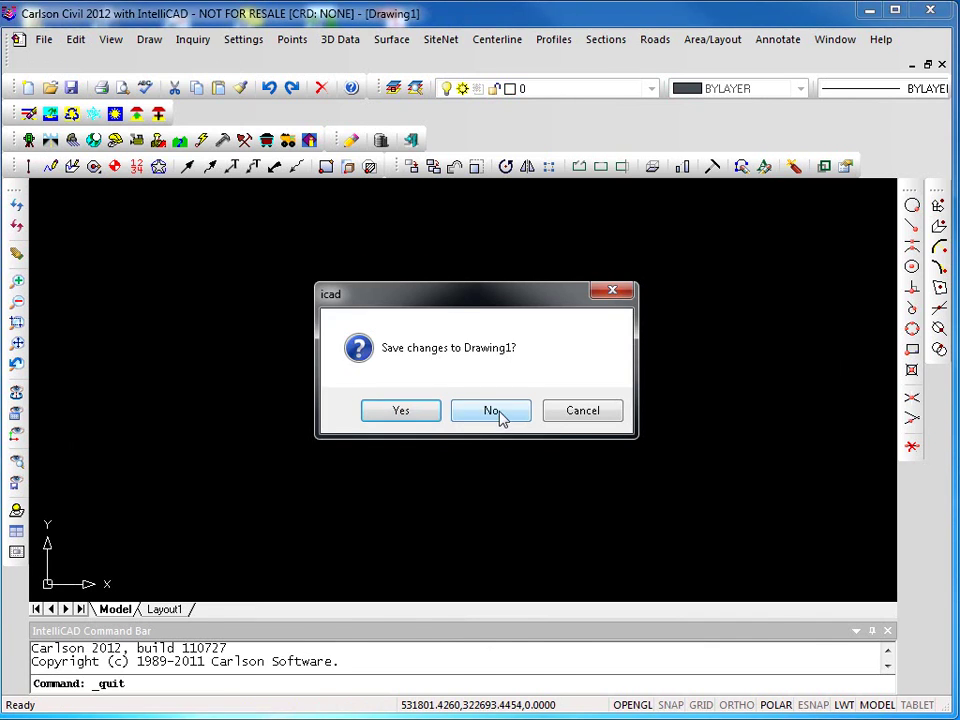
{"action": "left_click", "coordinate": [502, 418]}
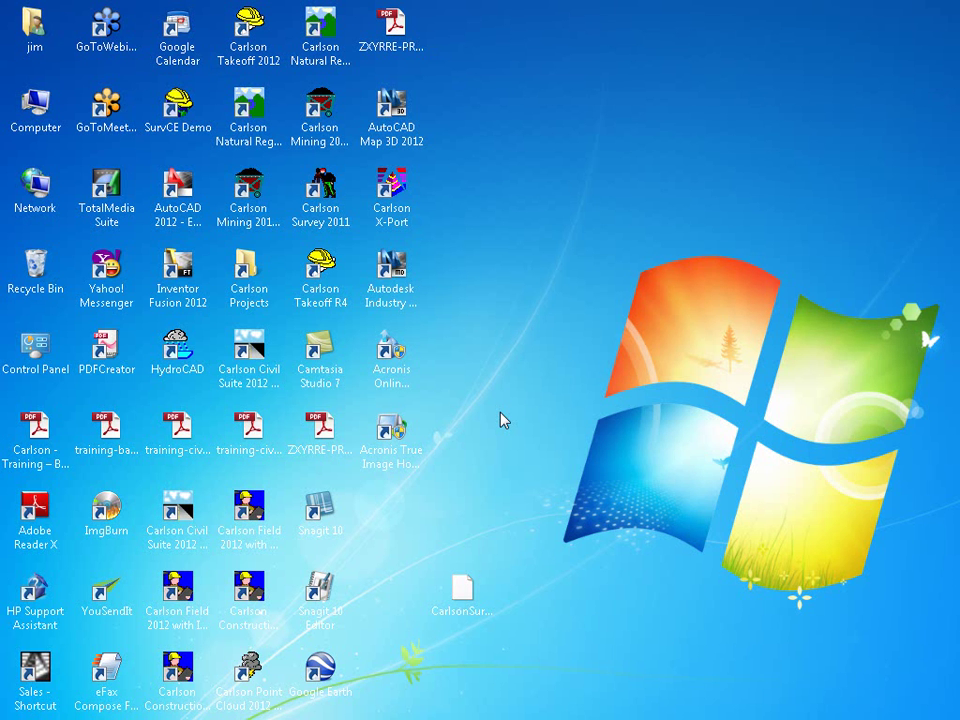
{"action": "double_click", "coordinate": [181, 508]}
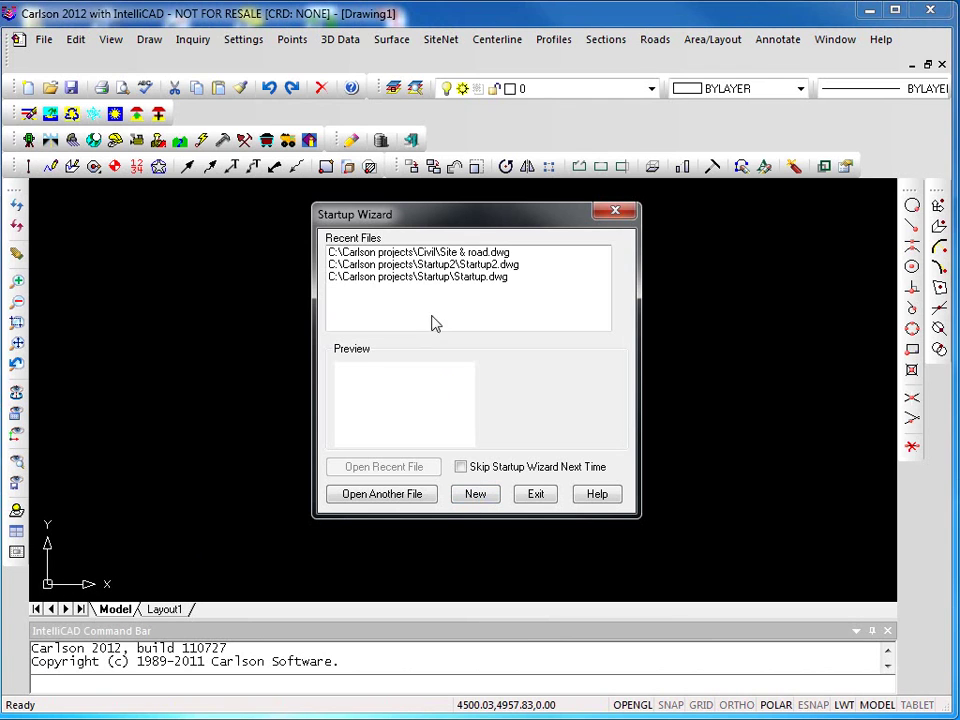
Use Open Another File to browse into Training\Topos and open Access Roads.dwg.
{"action": "left_click", "coordinate": [424, 253]}
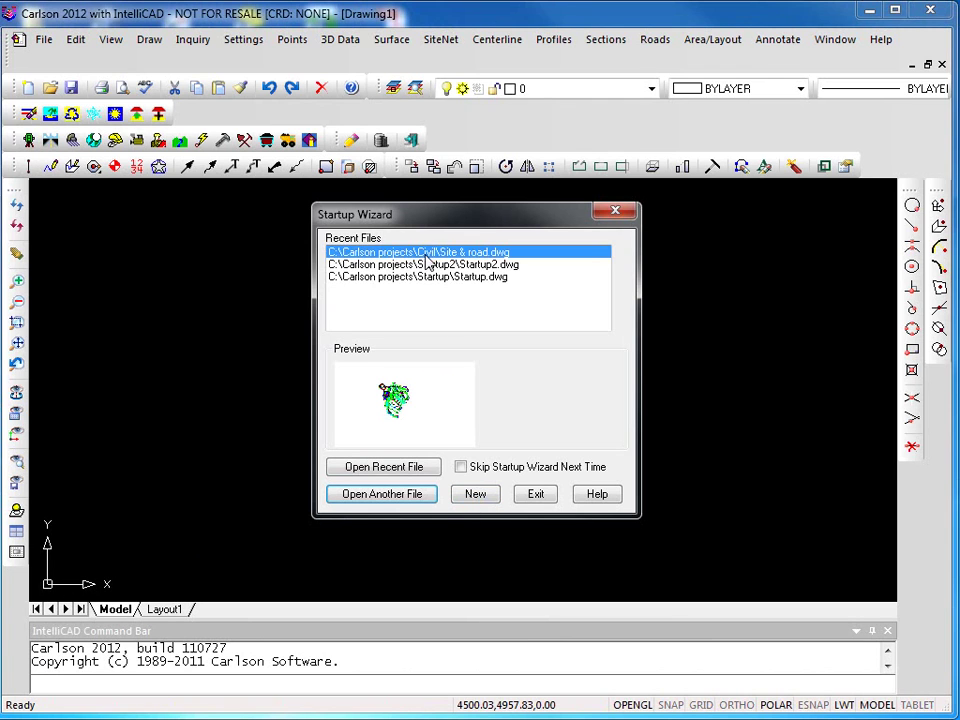
{"action": "left_click", "coordinate": [406, 503]}
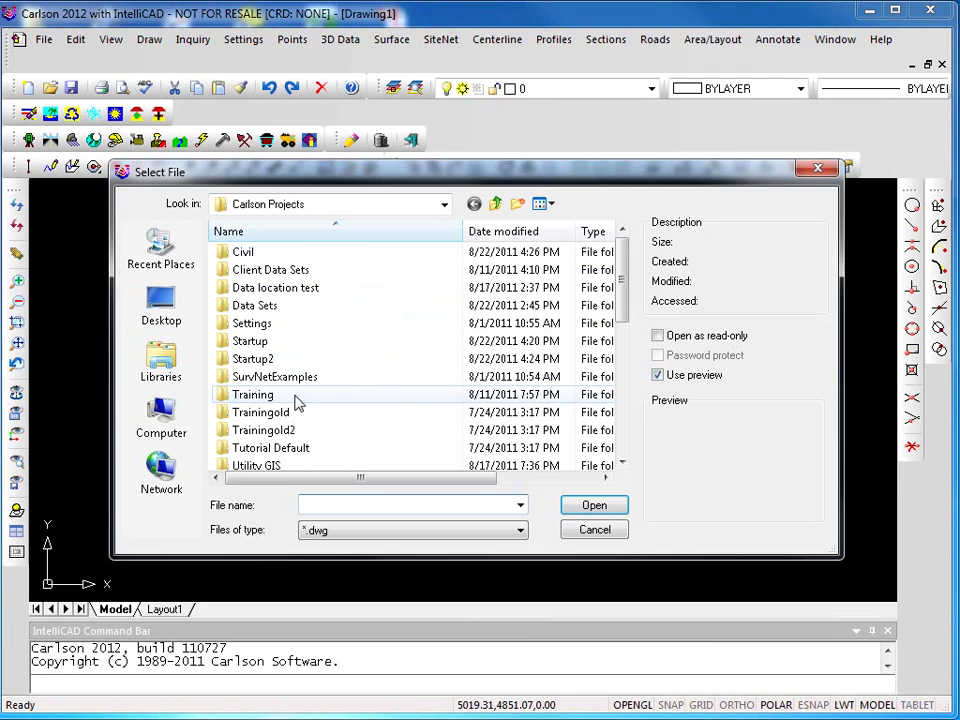
{"action": "double_click", "coordinate": [296, 399]}
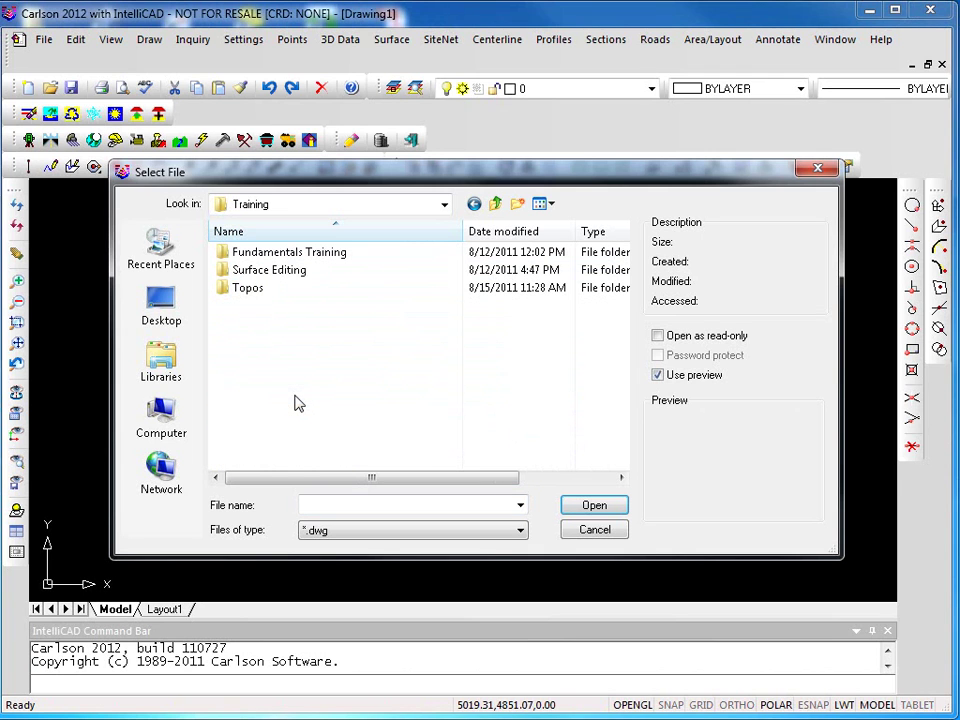
{"action": "double_click", "coordinate": [260, 290]}
{"action": "left_click", "coordinate": [285, 290]}
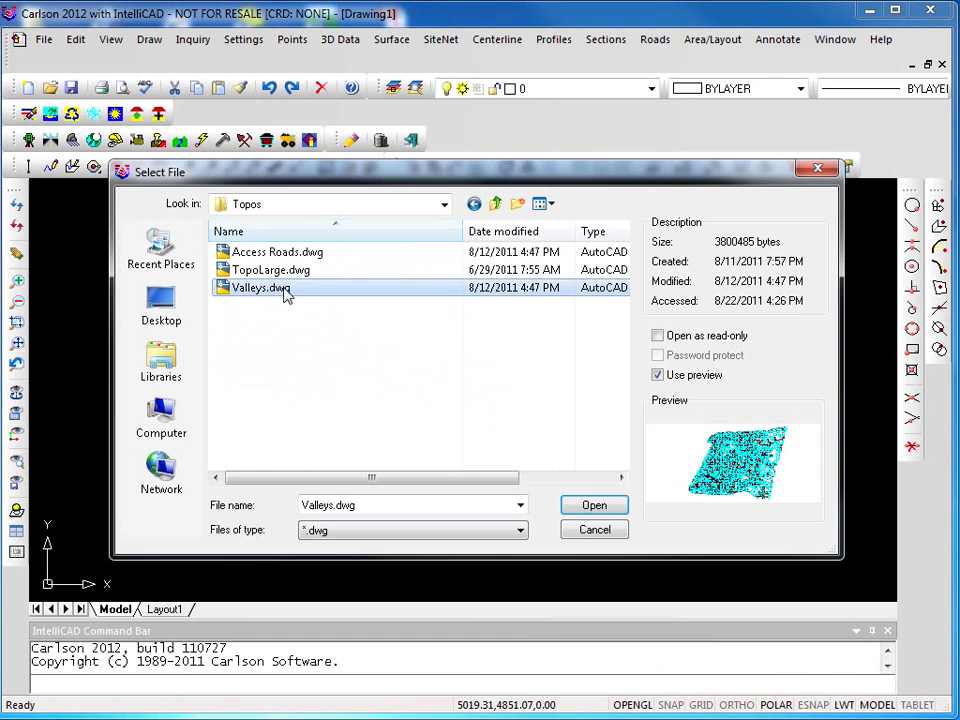
{"action": "left_click", "coordinate": [291, 252]}
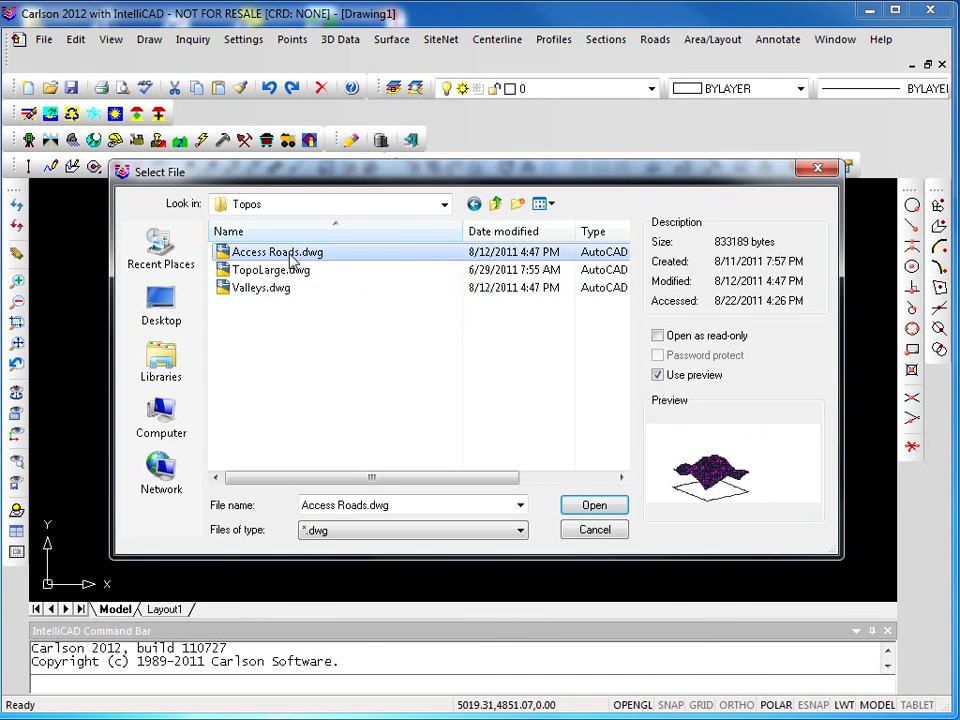
{"action": "left_click", "coordinate": [595, 506]}
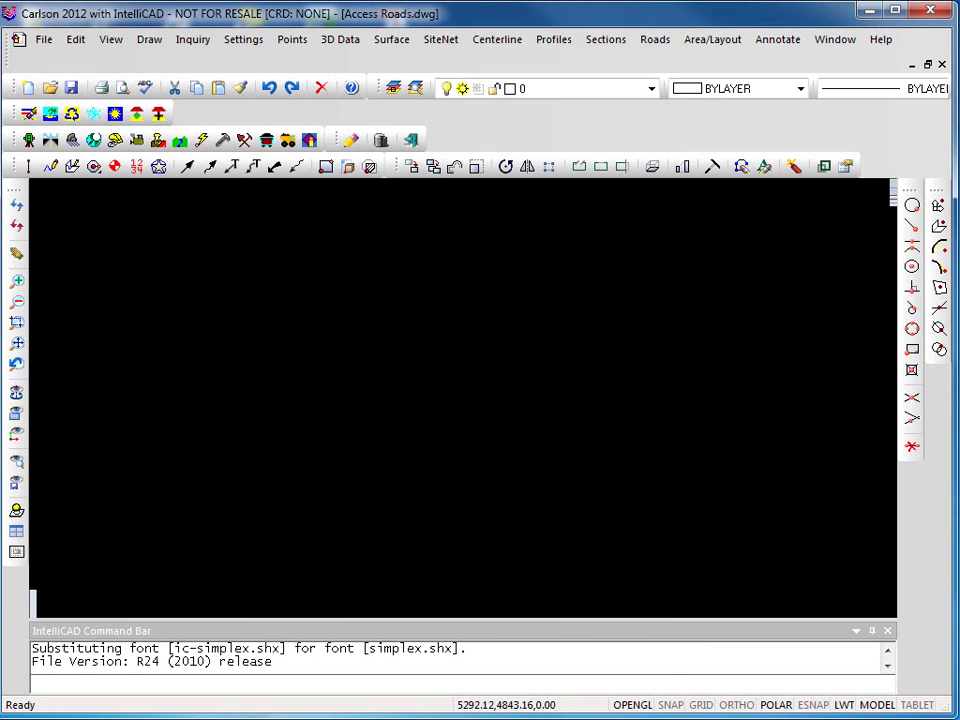